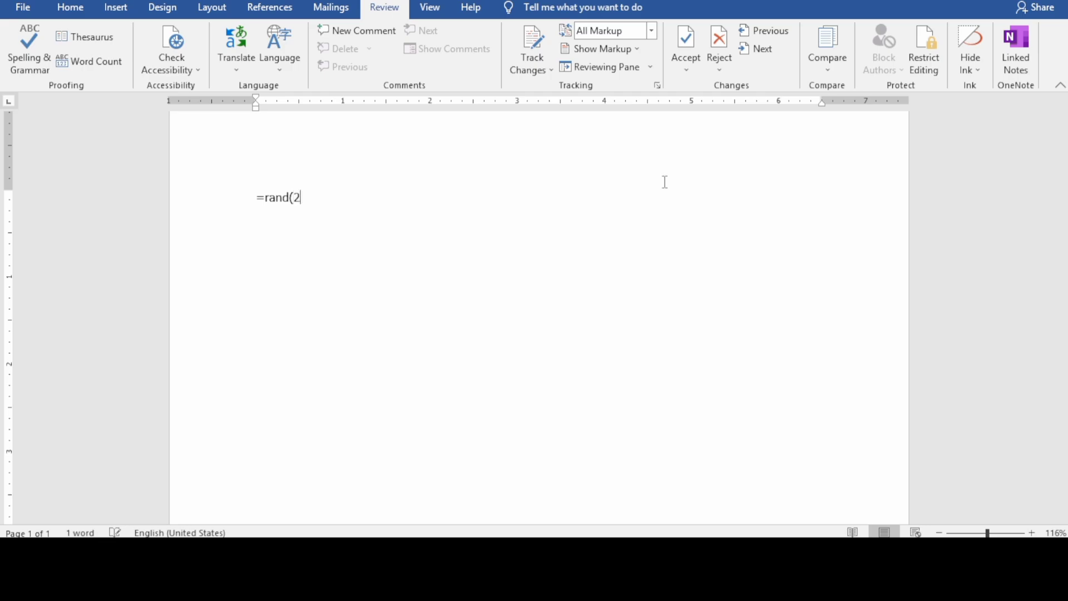
Generate two paragraphs of sample text in the blank document with =rand(2)
{"action": "type", "text": ")"}
{"action": "key", "text": "Return"}
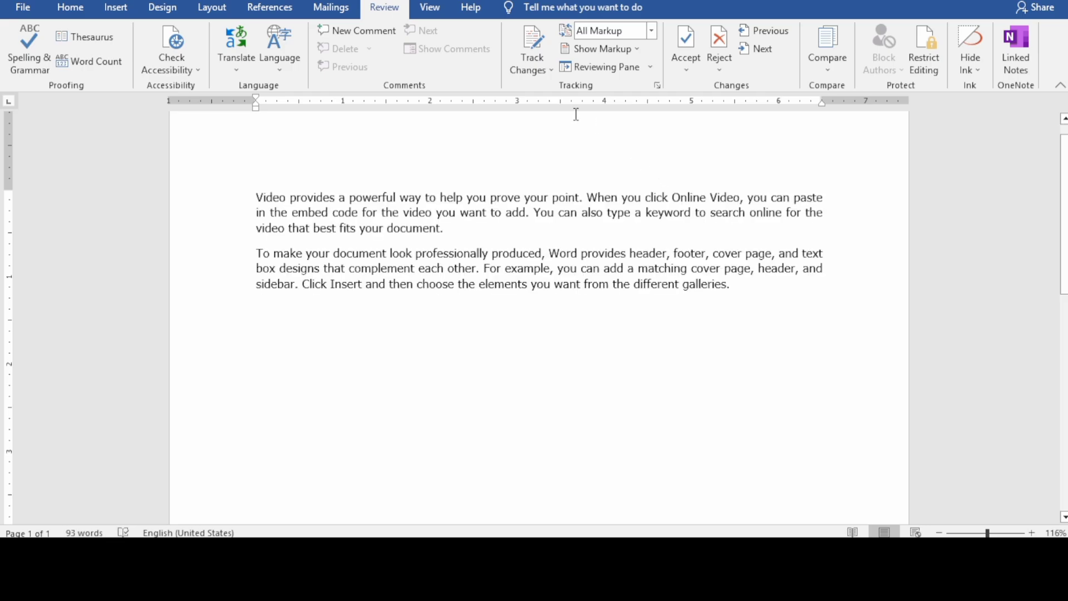
Turn on Track Changes and insert a paragraph break after "Video provides" at the start of the first paragraph
{"action": "left_click_drag", "start_coordinate": [290, 198], "coordinate": [337, 202]}
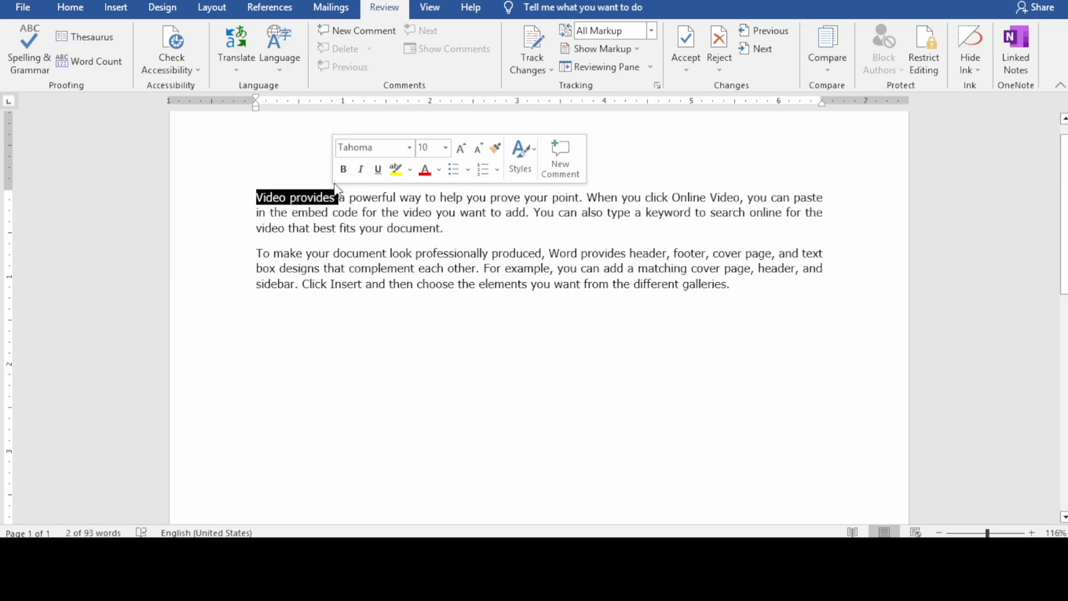
{"action": "left_click", "coordinate": [533, 43]}
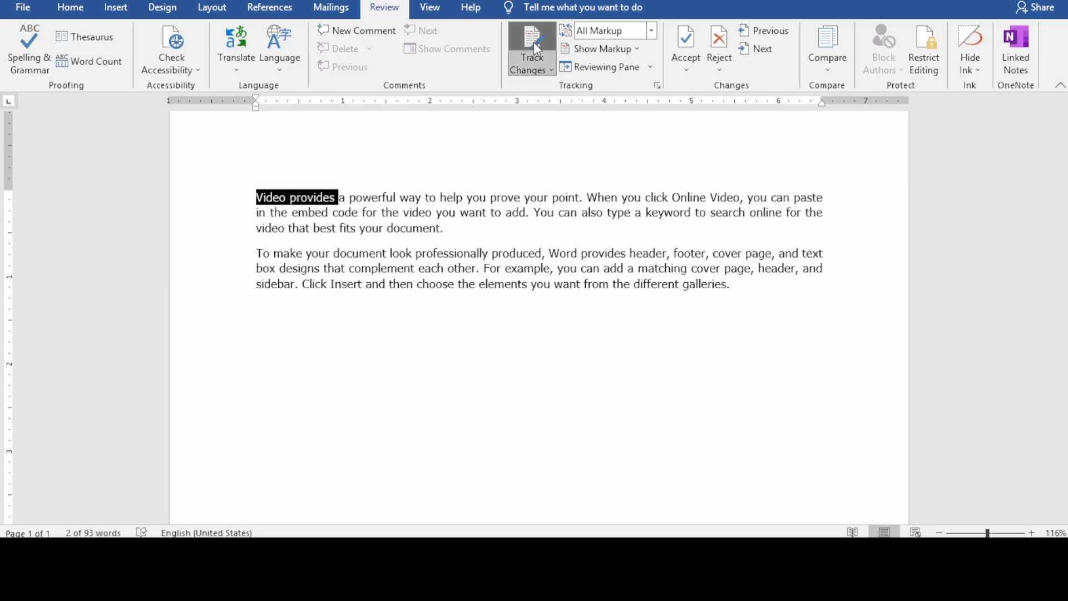
{"action": "key", "text": "Right"}
{"action": "key", "text": "Return"}
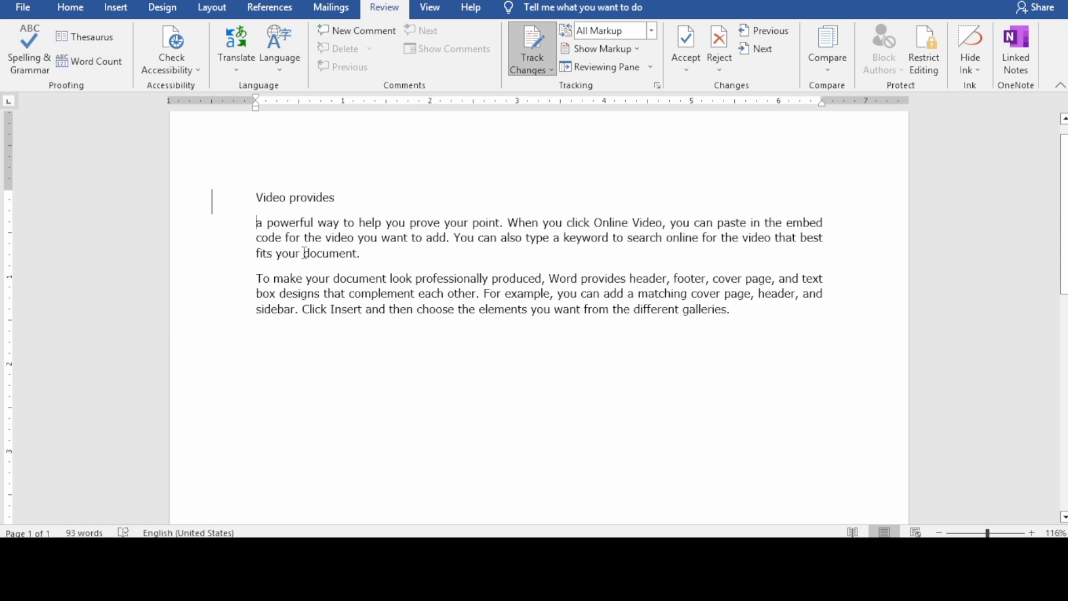
Turn off Track Changes and add an empty paragraph after "fits your document."
{"action": "left_click_drag", "start_coordinate": [304, 254], "coordinate": [362, 255]}
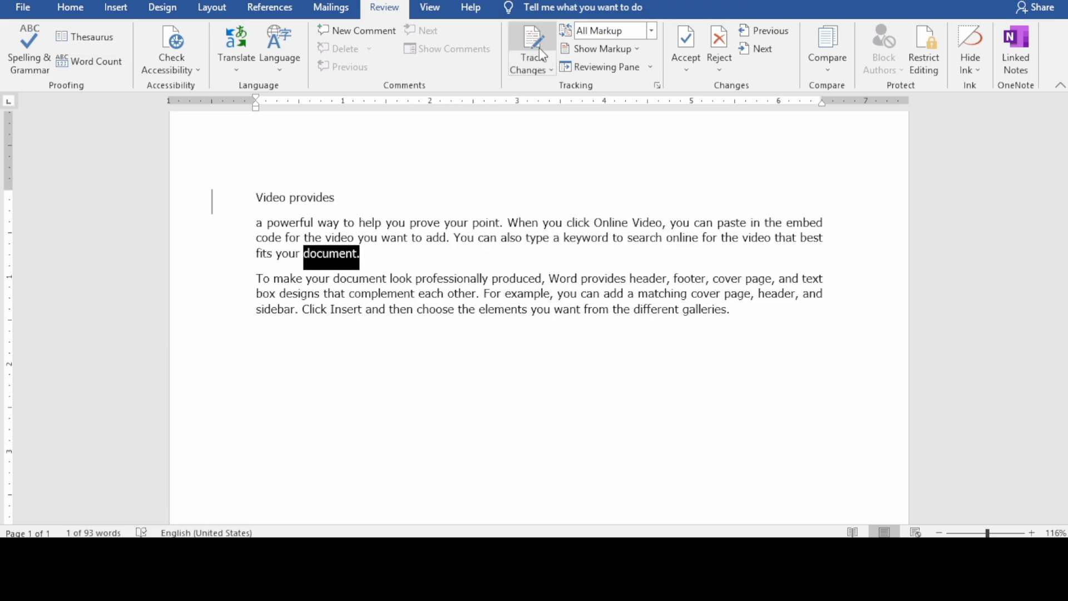
{"action": "key", "text": "Right"}
{"action": "key", "text": "Return"}
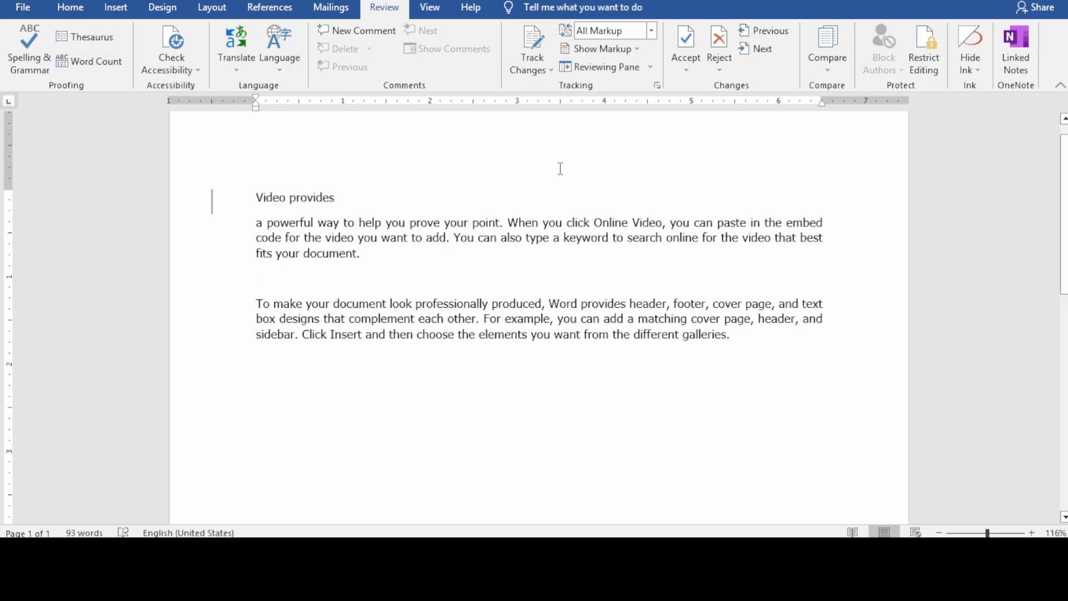
Enter "wefDDHFJWEF" on the empty line with tracking off, and erase it again
{"action": "type", "text": "wefDDHFJWEF"}
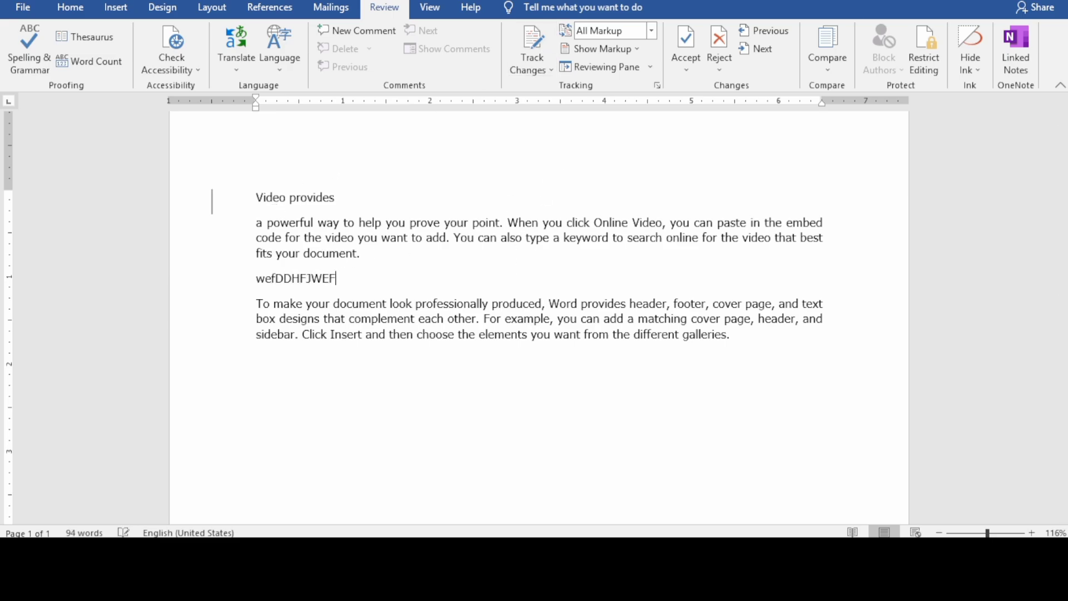
{"action": "key", "text": "BackSpace"}
{"action": "key", "text": "BackSpace"}
{"action": "key", "text": "BackSpace"}
{"action": "key", "text": "BackSpace"}
{"action": "key", "text": "BackSpace"}
{"action": "key", "text": "BackSpace"}
{"action": "key", "text": "BackSpace"}
{"action": "key", "text": "BackSpace"}
{"action": "key", "text": "BackSpace"}
{"action": "key", "text": "BackSpace"}
{"action": "key", "text": "BackSpace"}
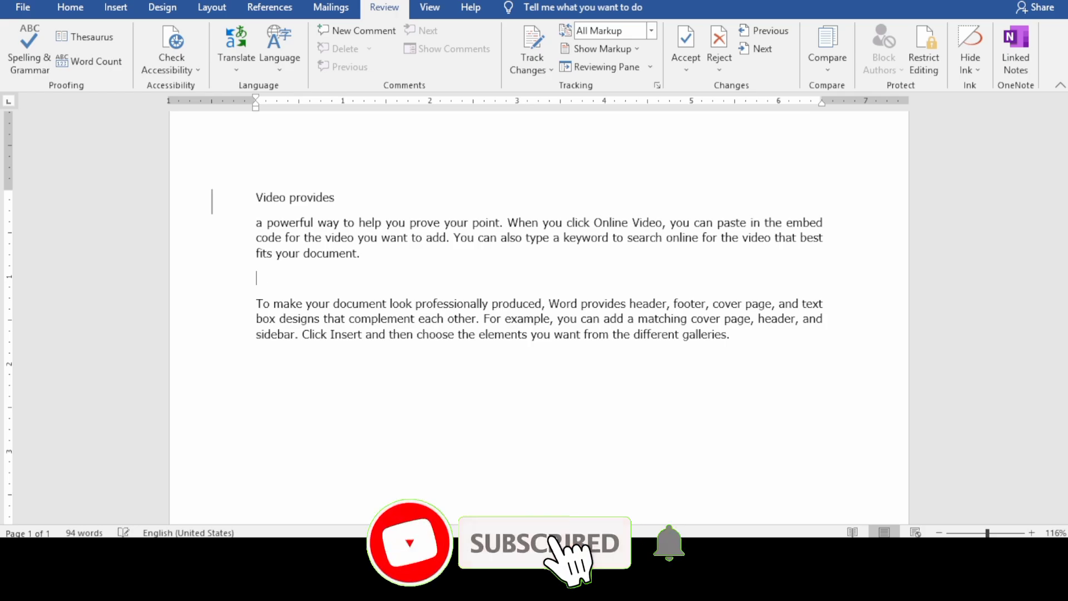
Turn on Track Changes and enter "EFIUOEFIEWOFUCOFGJERTIOUVREITKJRVIOJFIK43FUJDSIFJ34IDVJERWIFJR" on the empty line
{"action": "left_click", "coordinate": [545, 49]}
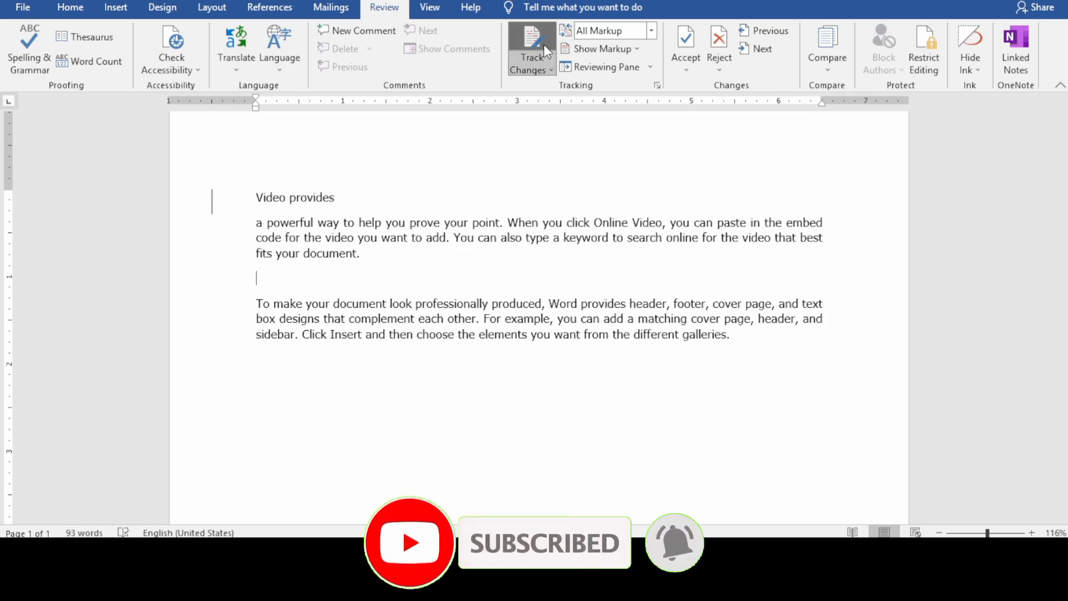
{"action": "type", "text": "EFIUOEFIEWOFUCOFGJER"}
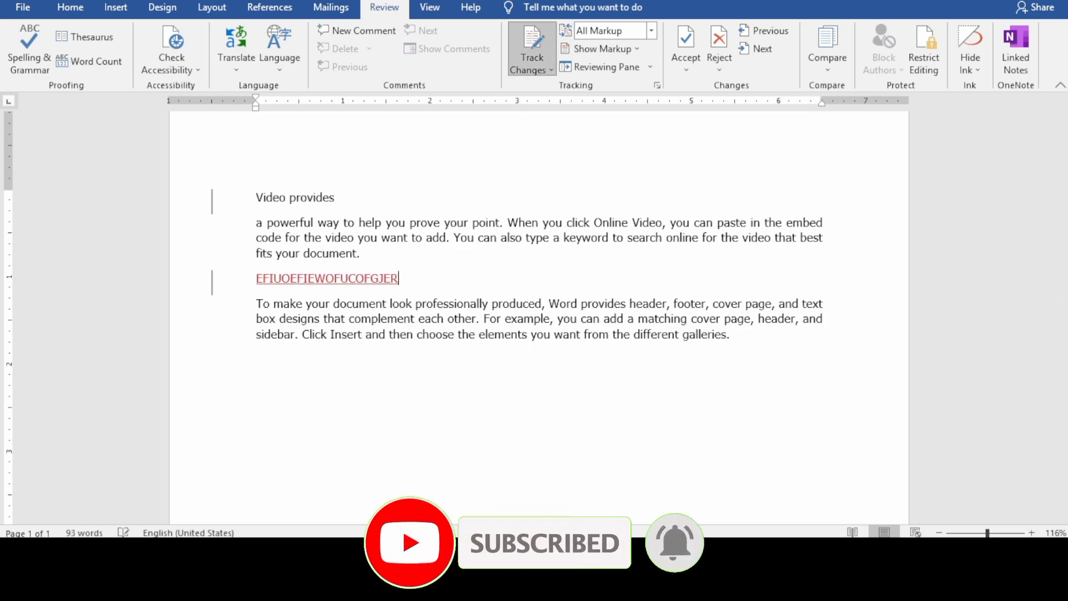
{"action": "type", "text": "TIOUVREITKJRVIOJFIK43FUJDSIFJ34IDVJE"}
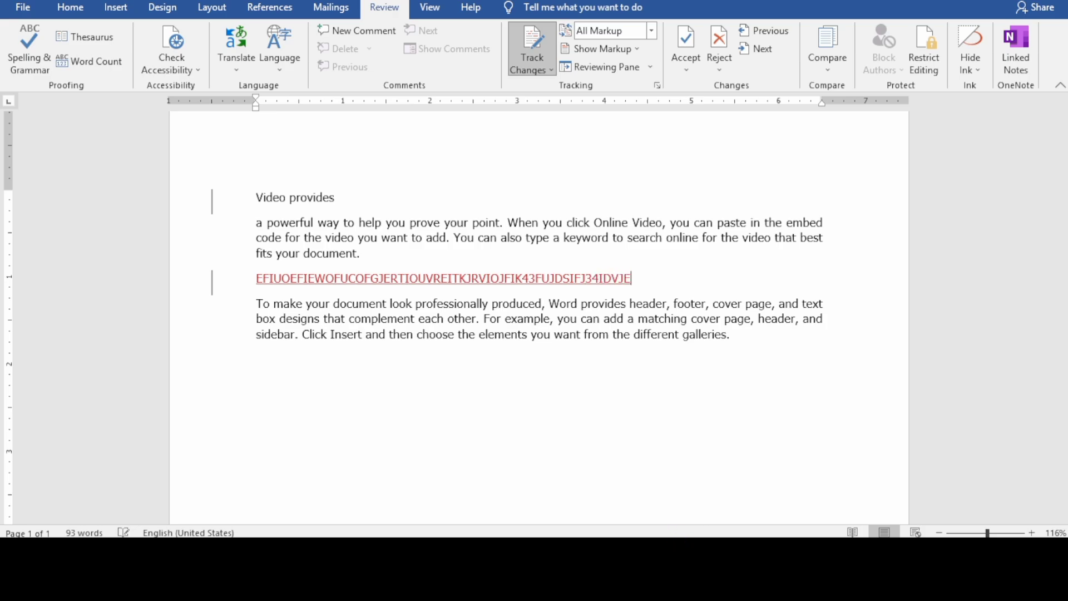
{"action": "type", "text": "RWIFJR"}
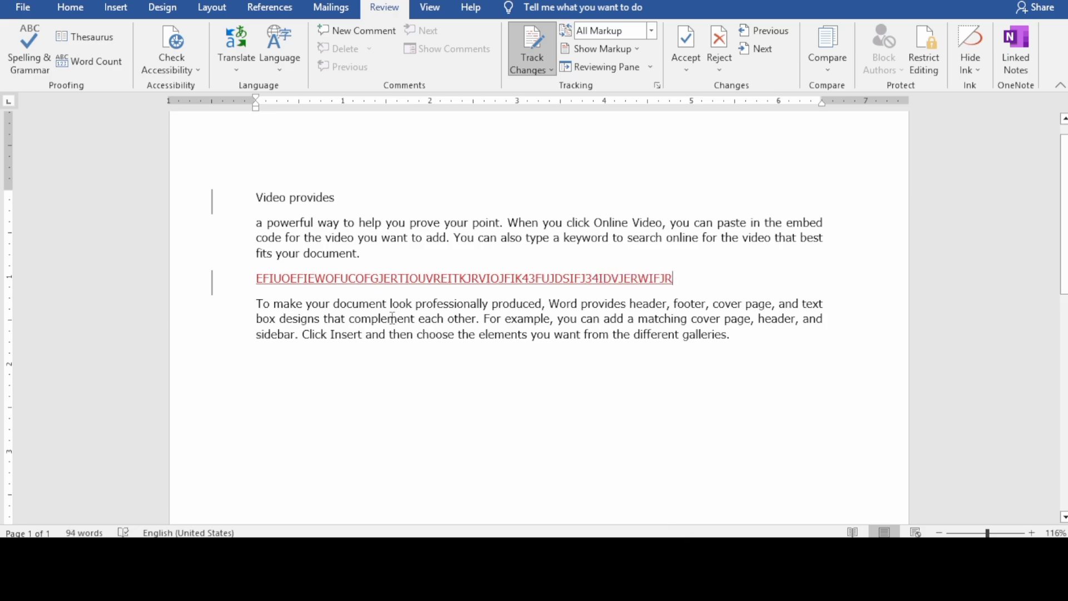
Insert a run of random characters before "each other" in the last paragraph with tracking on, and erase it again
{"action": "left_click", "coordinate": [422, 319]}
{"action": "type", "text": "WEIOru32iuefrieuriowdfuweoiruewiorwe"}
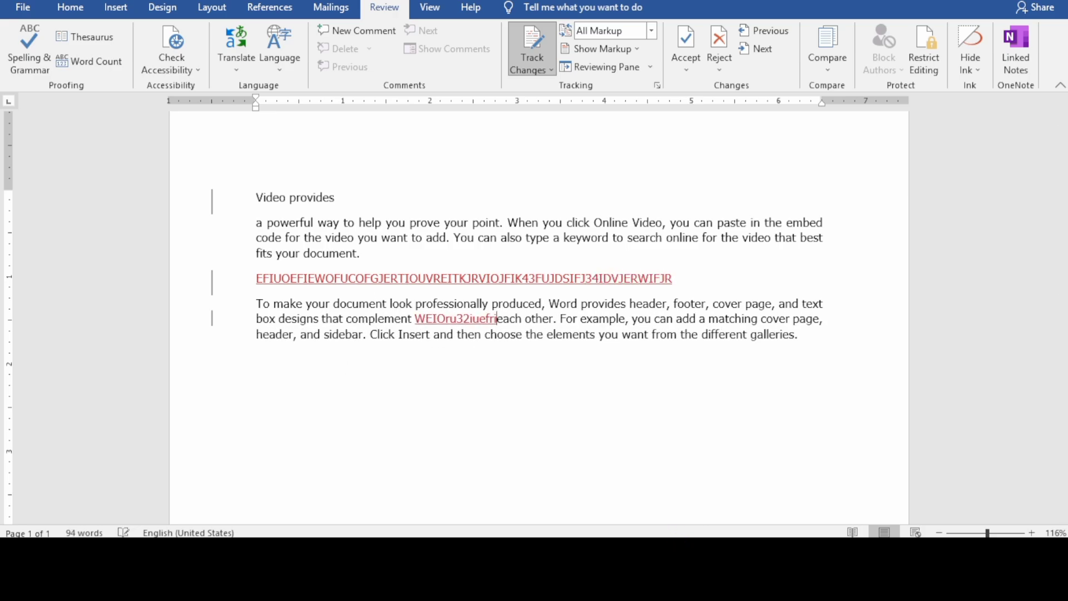
{"action": "type", "text": "rujdoifweure"}
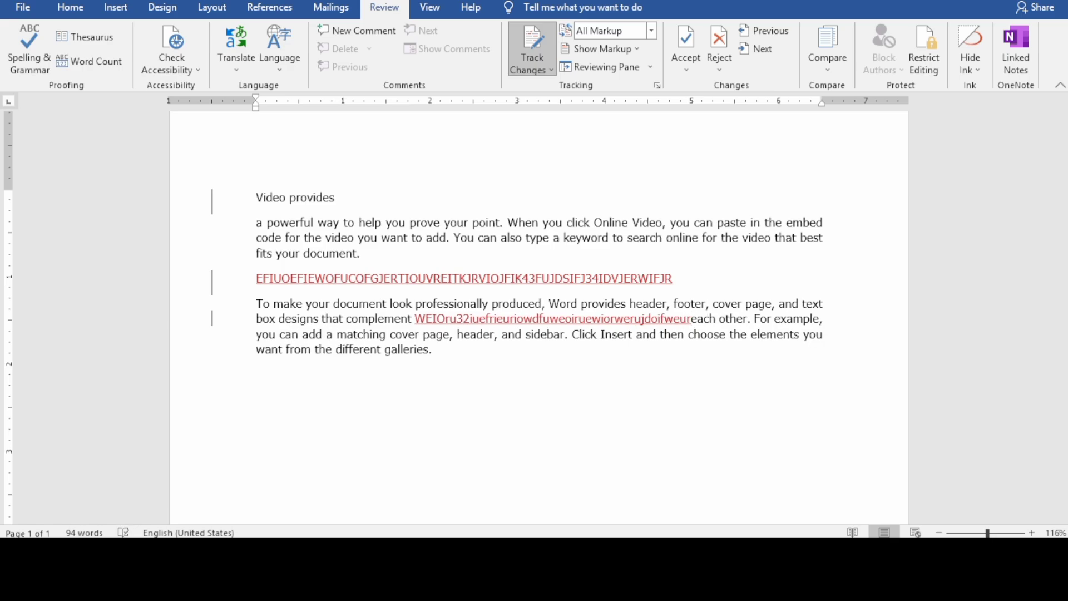
{"action": "key", "text": "BackSpace"}
{"action": "key", "text": "BackSpace"}
{"action": "key", "text": "BackSpace"}
{"action": "key", "text": "BackSpace"}
{"action": "key", "text": "BackSpace"}
{"action": "key", "text": "BackSpace"}
{"action": "key", "text": "BackSpace"}
{"action": "key", "text": "BackSpace"}
{"action": "key", "text": "BackSpace"}
{"action": "key", "text": "BackSpace"}
{"action": "key", "text": "BackSpace"}
{"action": "key", "text": "BackSpace"}
{"action": "key", "text": "BackSpace"}
{"action": "key", "text": "BackSpace"}
{"action": "key", "text": "BackSpace"}
{"action": "key", "text": "BackSpace"}
{"action": "key", "text": "BackSpace"}
{"action": "key", "text": "BackSpace"}
{"action": "key", "text": "BackSpace"}
{"action": "key", "text": "BackSpace"}
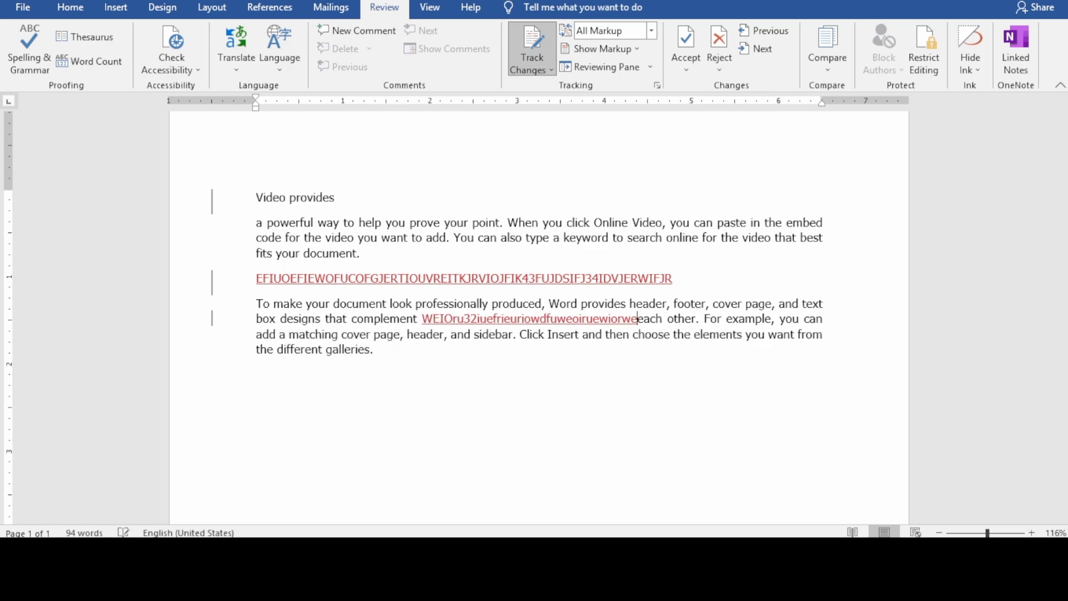
{"action": "key", "text": "BackSpace"}
{"action": "key", "text": "BackSpace"}
{"action": "key", "text": "BackSpace"}
{"action": "key", "text": "BackSpace"}
{"action": "key", "text": "BackSpace"}
{"action": "key", "text": "BackSpace"}
{"action": "key", "text": "BackSpace"}
{"action": "key", "text": "BackSpace"}
{"action": "key", "text": "BackSpace"}
{"action": "key", "text": "BackSpace"}
{"action": "key", "text": "BackSpace"}
{"action": "key", "text": "BackSpace"}
{"action": "key", "text": "BackSpace"}
{"action": "key", "text": "BackSpace"}
{"action": "key", "text": "BackSpace"}
{"action": "key", "text": "BackSpace"}
{"action": "key", "text": "BackSpace"}
Delete "provides header, footer, cover page, and text box designs that complement" from the last paragraph as a tracked change
{"action": "key", "text": "BackSpace"}
{"action": "key", "text": "BackSpace"}
{"action": "key", "text": "BackSpace"}
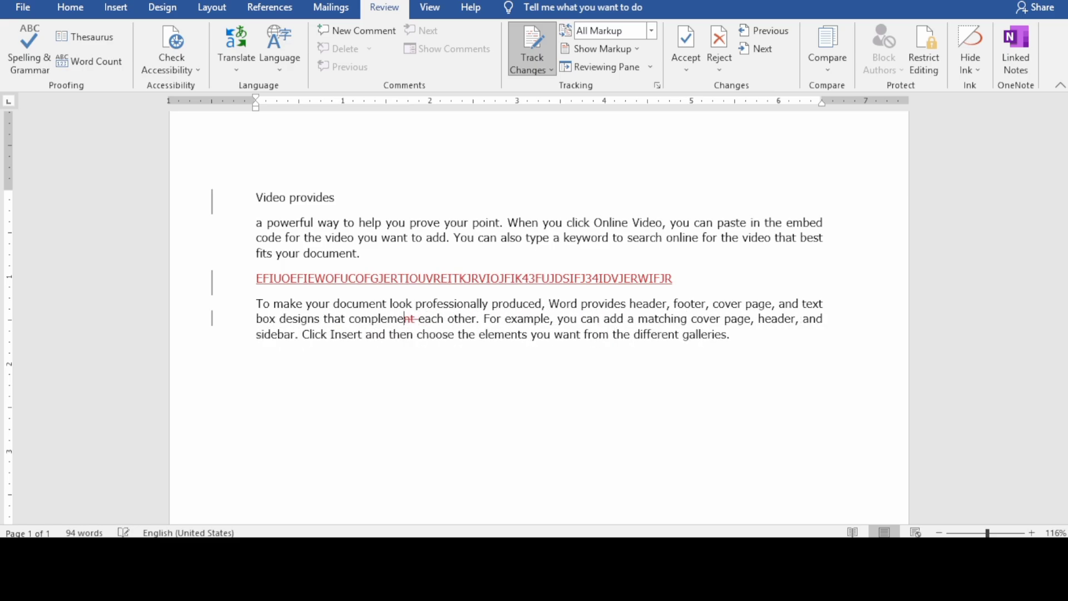
{"action": "key", "text": "BackSpace"}
{"action": "key", "text": "BackSpace"}
{"action": "key", "text": "BackSpace"}
{"action": "key", "text": "BackSpace"}
{"action": "key", "text": "BackSpace"}
{"action": "key", "text": "BackSpace"}
{"action": "key", "text": "BackSpace"}
{"action": "key", "text": "BackSpace"}
{"action": "key", "text": "BackSpace"}
{"action": "key", "text": "BackSpace"}
{"action": "key", "text": "BackSpace"}
{"action": "key", "text": "BackSpace"}
{"action": "key", "text": "BackSpace"}
{"action": "key", "text": "BackSpace"}
{"action": "key", "text": "BackSpace"}
{"action": "key", "text": "BackSpace"}
{"action": "key", "text": "BackSpace"}
{"action": "key", "text": "BackSpace"}
{"action": "key", "text": "BackSpace"}
{"action": "key", "text": "BackSpace"}
{"action": "key", "text": "BackSpace"}
{"action": "key", "text": "BackSpace"}
{"action": "key", "text": "BackSpace"}
{"action": "key", "text": "BackSpace"}
{"action": "key", "text": "BackSpace"}
{"action": "key", "text": "BackSpace"}
{"action": "key", "text": "BackSpace"}
{"action": "key", "text": "BackSpace"}
{"action": "key", "text": "BackSpace"}
{"action": "key", "text": "BackSpace"}
{"action": "key", "text": "BackSpace"}
{"action": "key", "text": "BackSpace"}
{"action": "key", "text": "BackSpace"}
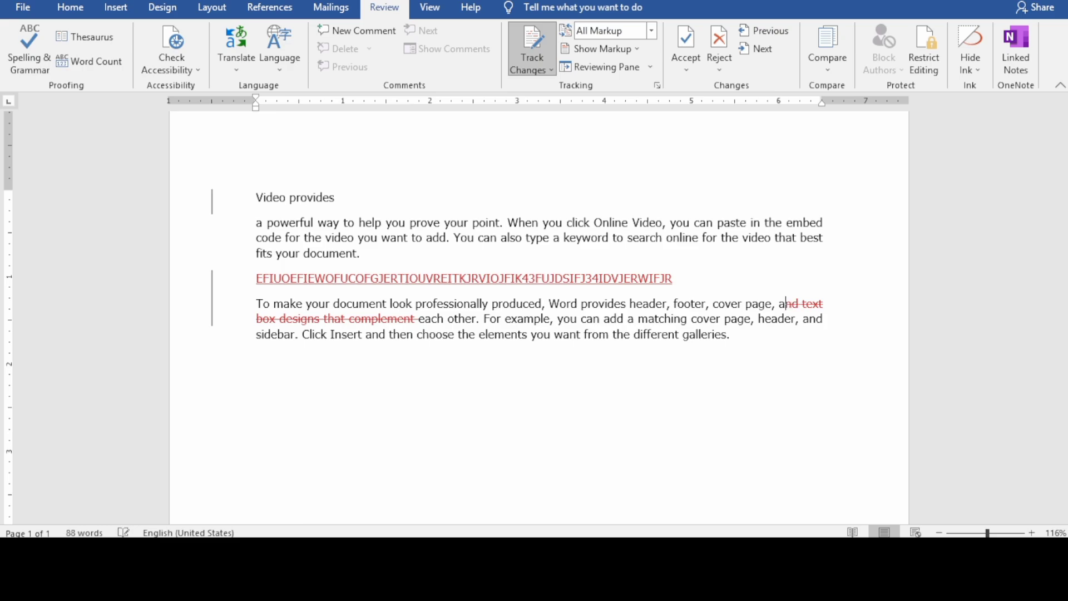
{"action": "key", "text": "BackSpace"}
{"action": "key", "text": "BackSpace"}
{"action": "key", "text": "BackSpace"}
{"action": "key", "text": "BackSpace"}
{"action": "key", "text": "BackSpace"}
{"action": "key", "text": "BackSpace"}
{"action": "key", "text": "BackSpace"}
{"action": "key", "text": "BackSpace"}
{"action": "key", "text": "BackSpace"}
{"action": "key", "text": "BackSpace"}
{"action": "key", "text": "BackSpace"}
{"action": "key", "text": "BackSpace"}
{"action": "key", "text": "BackSpace"}
{"action": "key", "text": "BackSpace"}
{"action": "key", "text": "BackSpace"}
{"action": "key", "text": "BackSpace"}
{"action": "key", "text": "BackSpace"}
{"action": "key", "text": "BackSpace"}
{"action": "key", "text": "BackSpace"}
{"action": "key", "text": "BackSpace"}
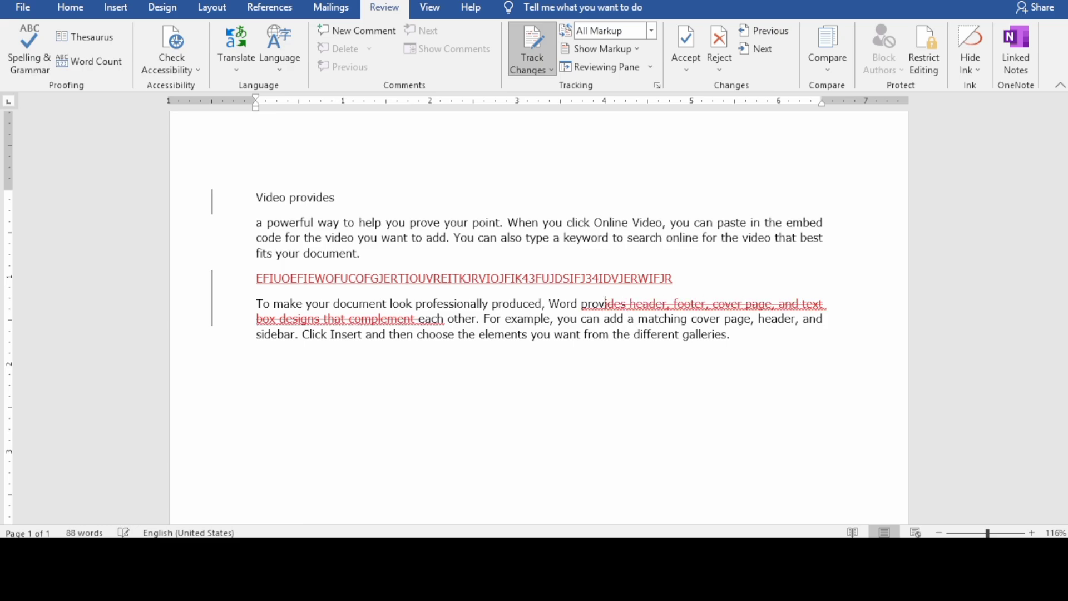
In Simple Markup view, turn off Track Changes and insert a paragraph break after "produced, Word"
{"action": "left_click", "coordinate": [214, 306]}
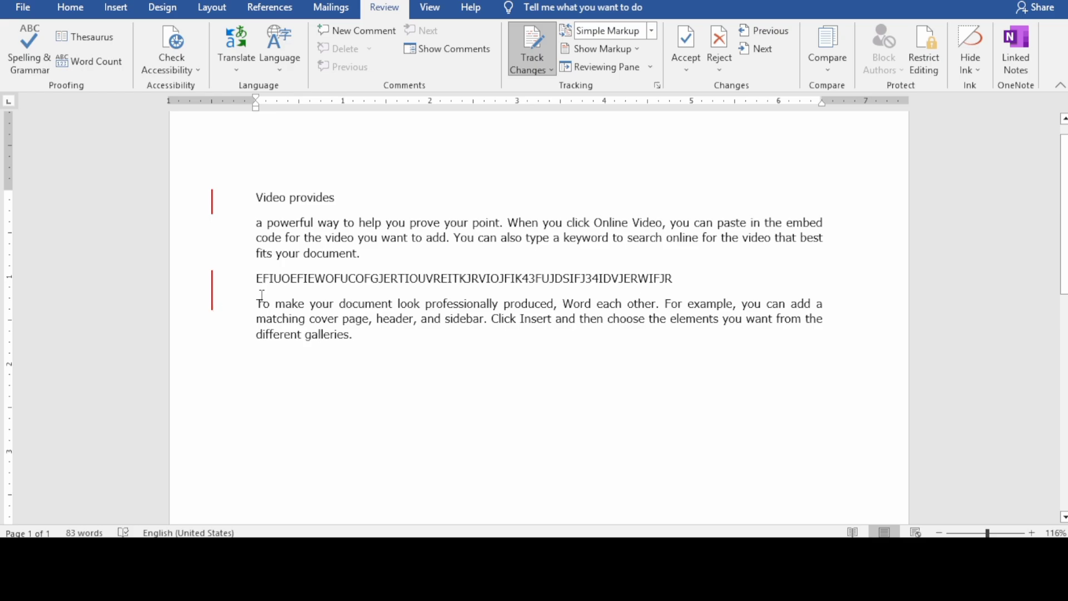
{"action": "left_click", "coordinate": [545, 44]}
{"action": "key", "text": "Return"}
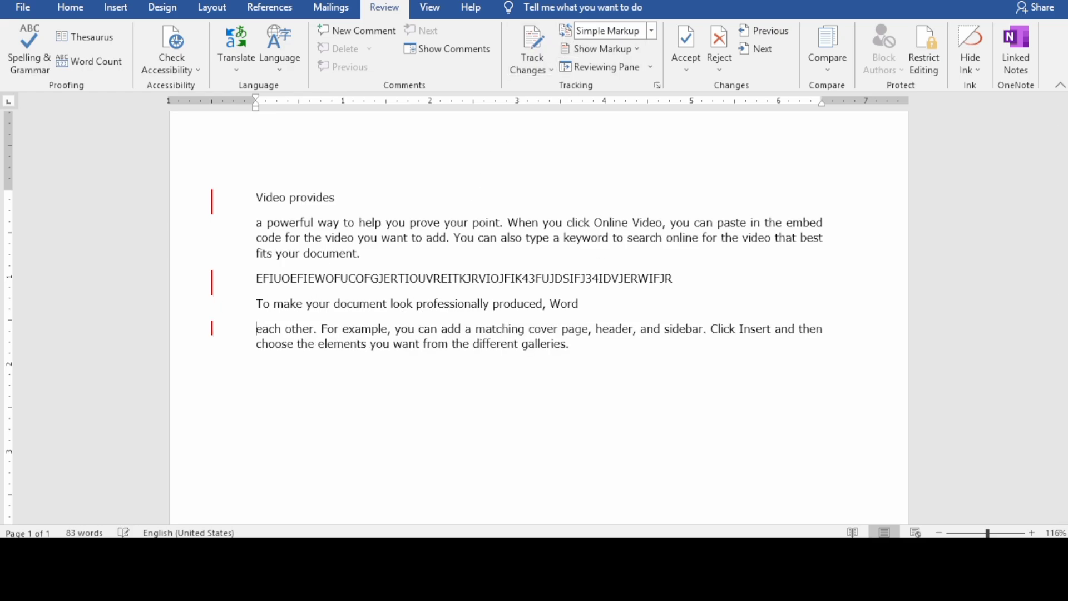
Compare how the tracked changes display in Simple Markup and All Markup, ending in All Markup
{"action": "left_click", "coordinate": [212, 333]}
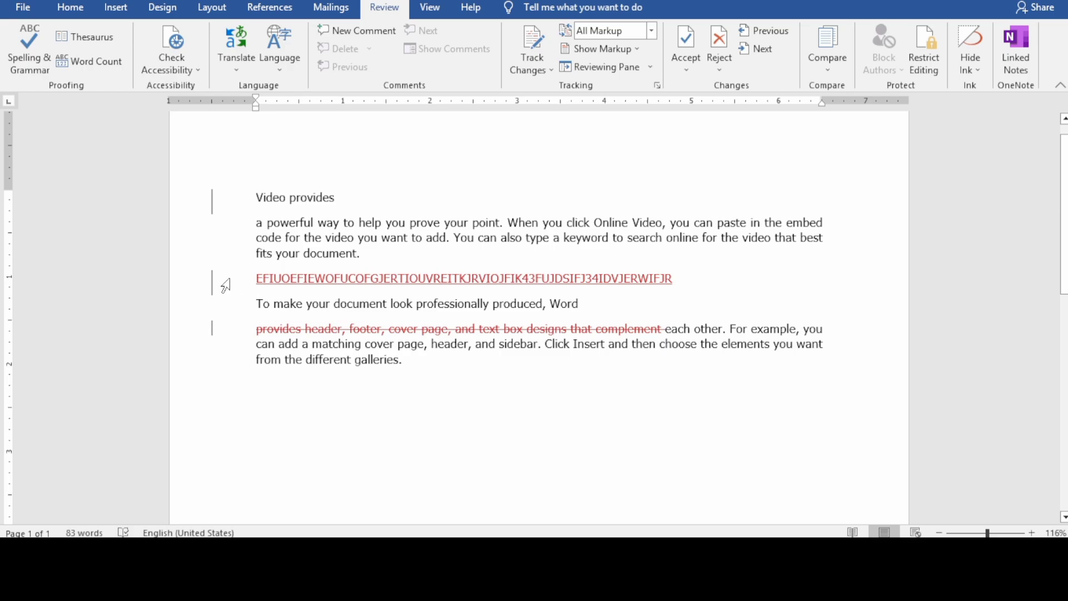
{"action": "left_click", "coordinate": [216, 213]}
{"action": "left_click", "coordinate": [216, 212]}
{"action": "left_click", "coordinate": [656, 31]}
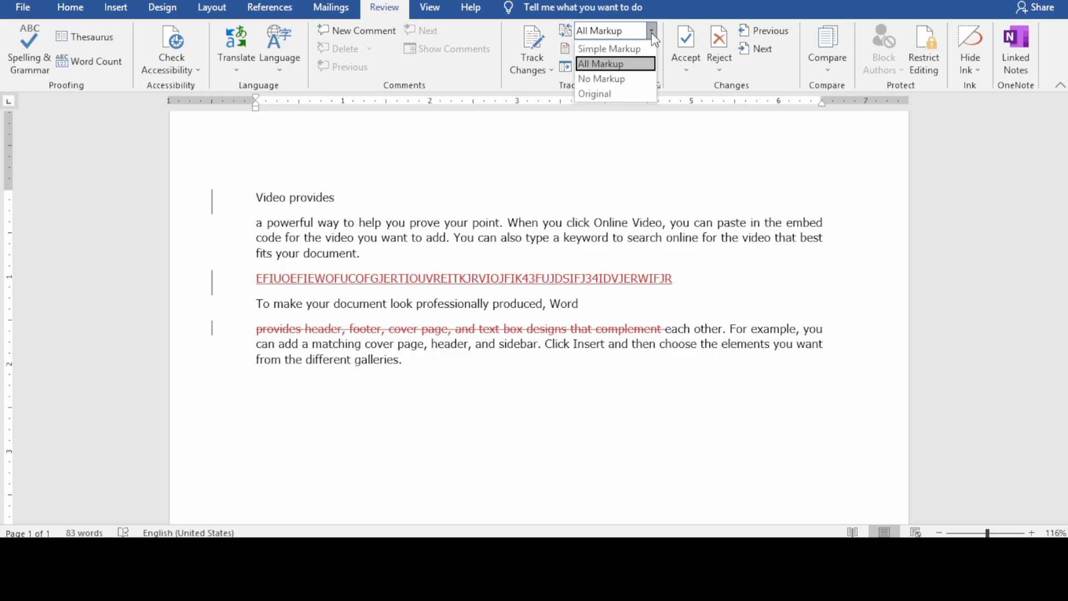
{"action": "left_click", "coordinate": [637, 48]}
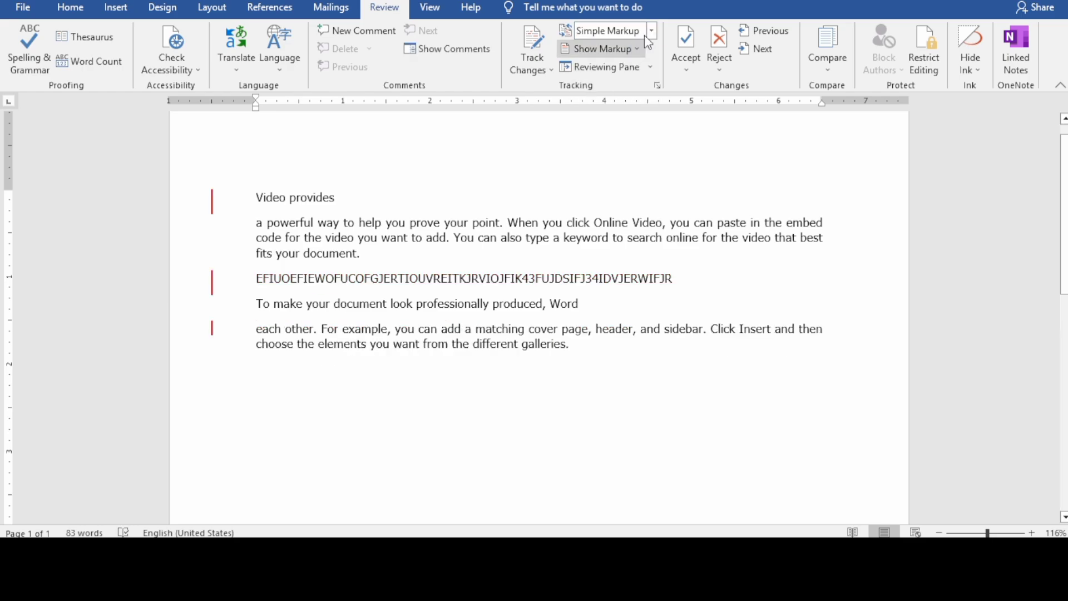
{"action": "left_click", "coordinate": [652, 31]}
{"action": "left_click", "coordinate": [624, 62]}
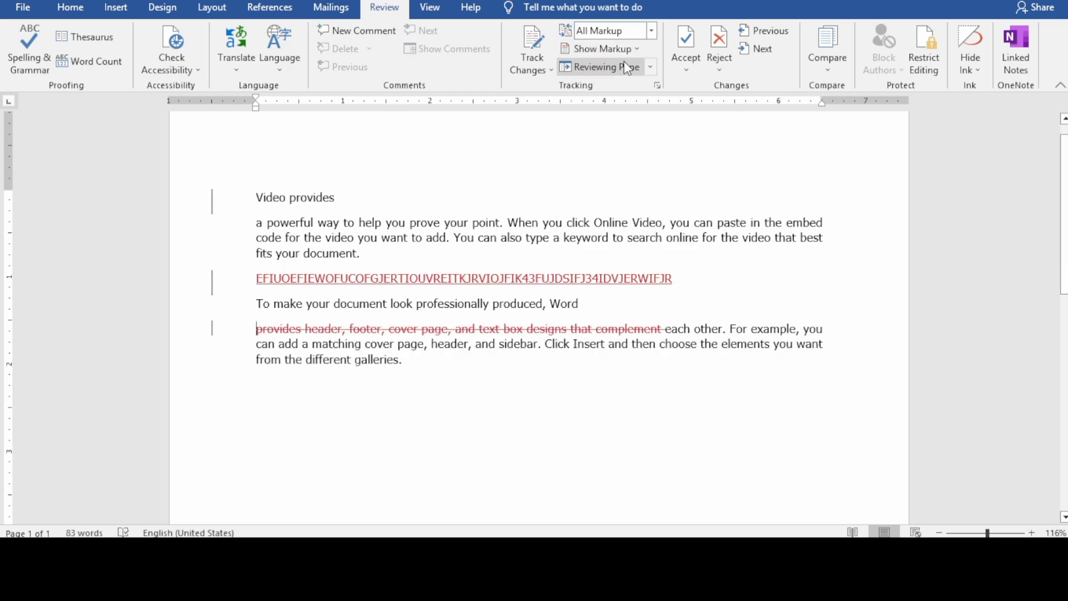
View the document with No Markup, and return to All Markup
{"action": "left_click", "coordinate": [653, 32]}
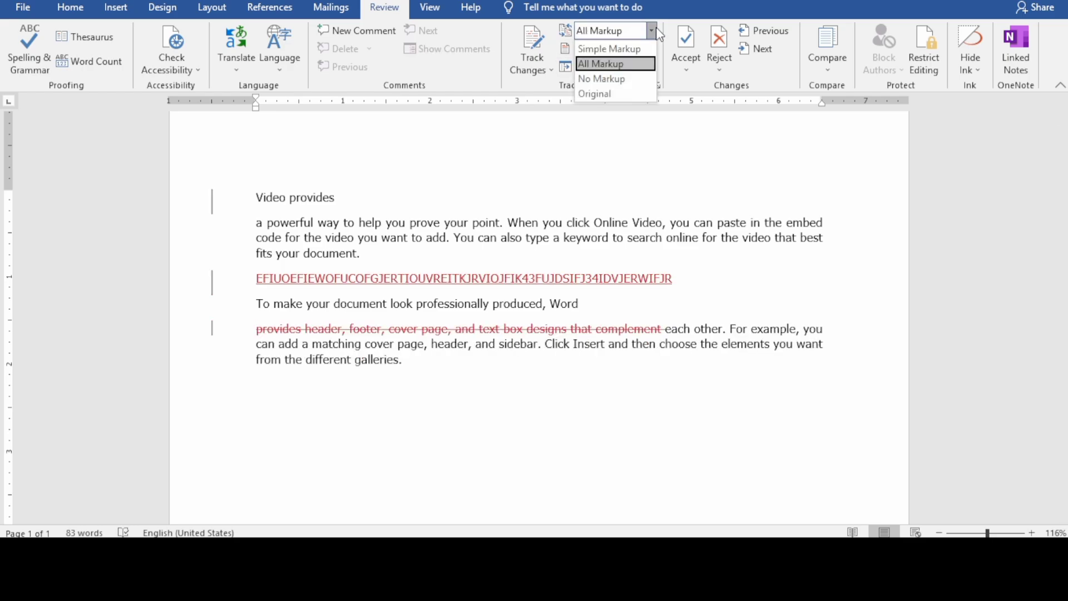
{"action": "left_click", "coordinate": [610, 79]}
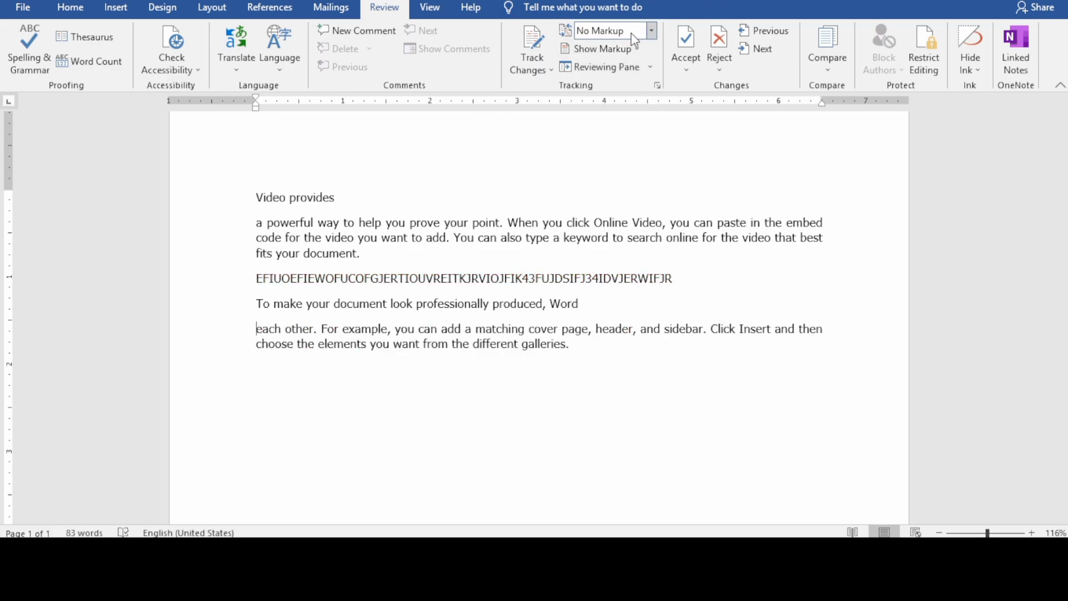
{"action": "left_click", "coordinate": [653, 31]}
{"action": "left_click", "coordinate": [615, 62]}
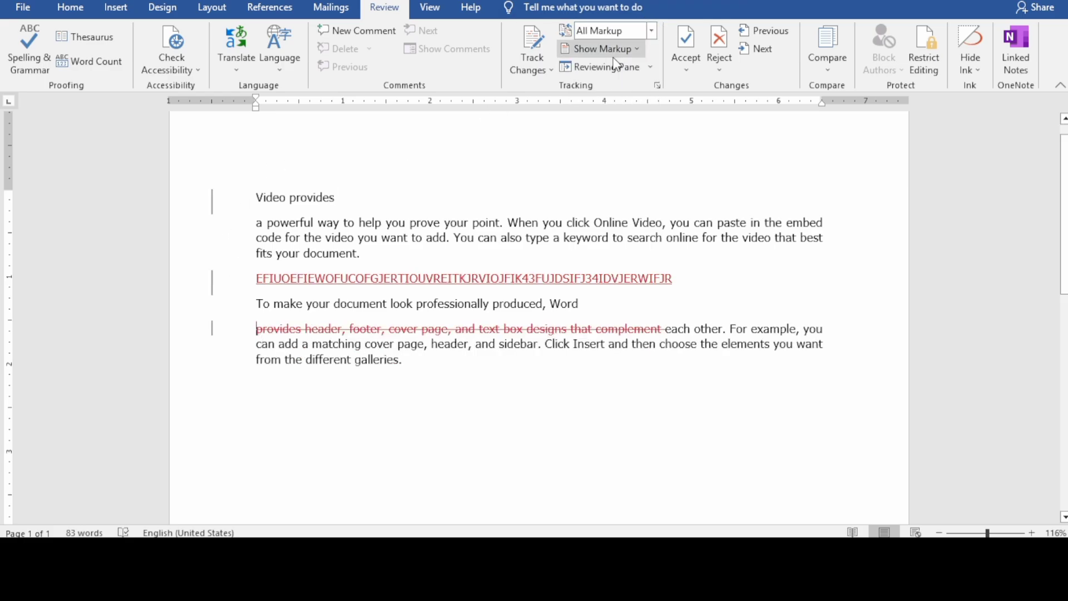
In No Markup view, insert "dsacf,djvdklfjrkfjre" inside the word "can" in the second line of body text, and return to All Markup
{"action": "left_click", "coordinate": [650, 35]}
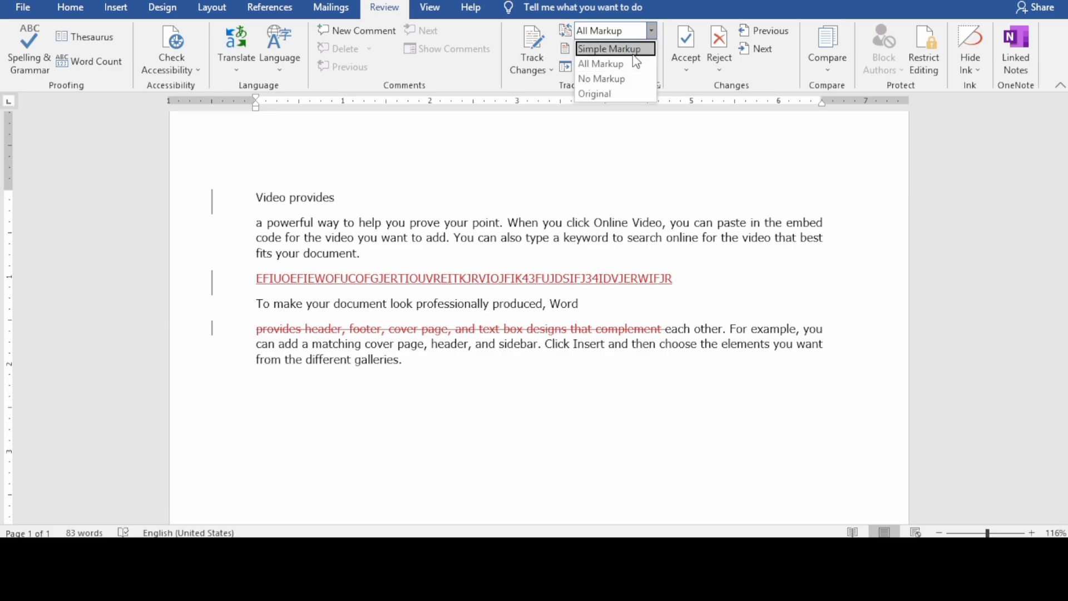
{"action": "left_click", "coordinate": [611, 79]}
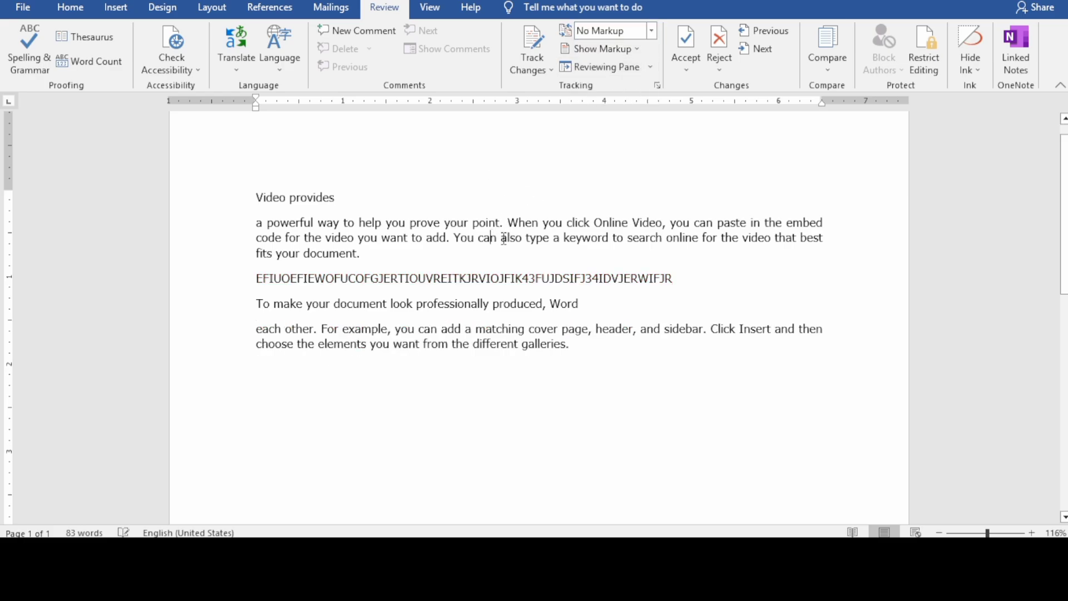
{"action": "left_click", "coordinate": [492, 239]}
{"action": "type", "text": "dsacf,djvdklfjrkfjre"}
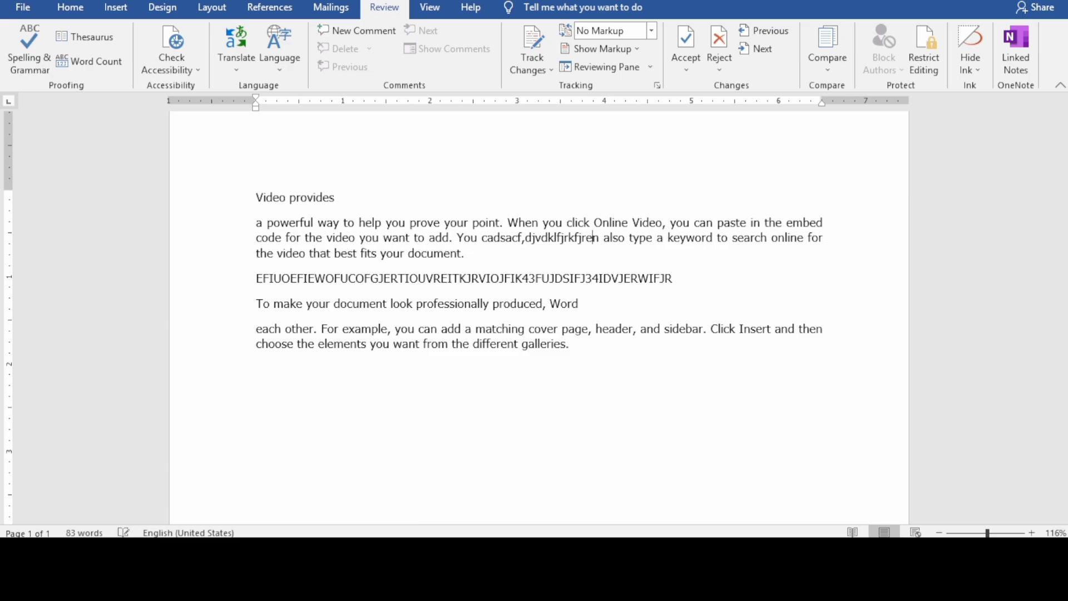
{"action": "left_click", "coordinate": [651, 31]}
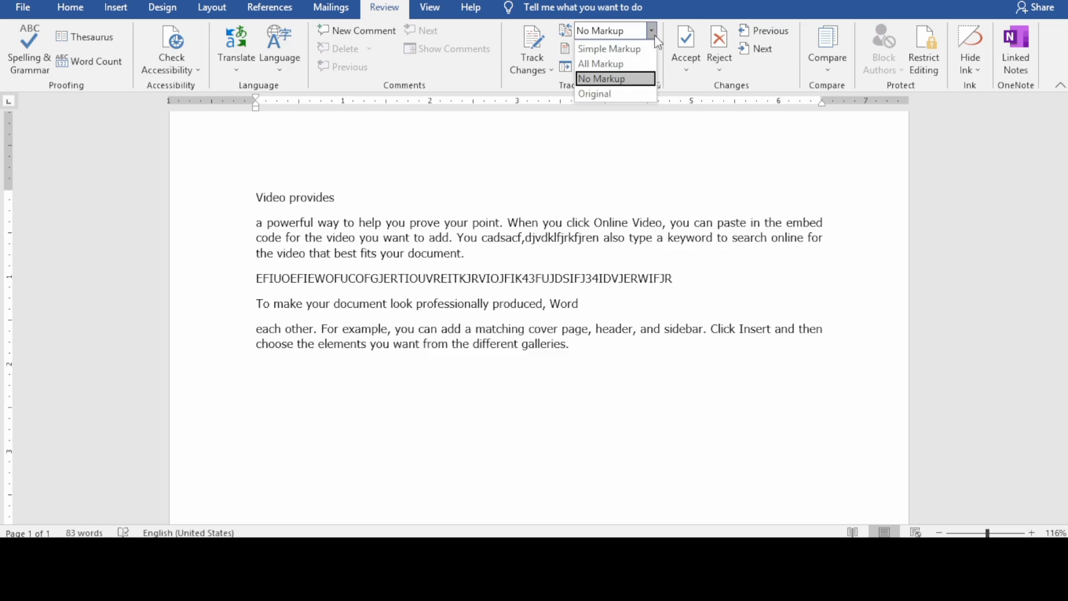
{"action": "left_click", "coordinate": [624, 64]}
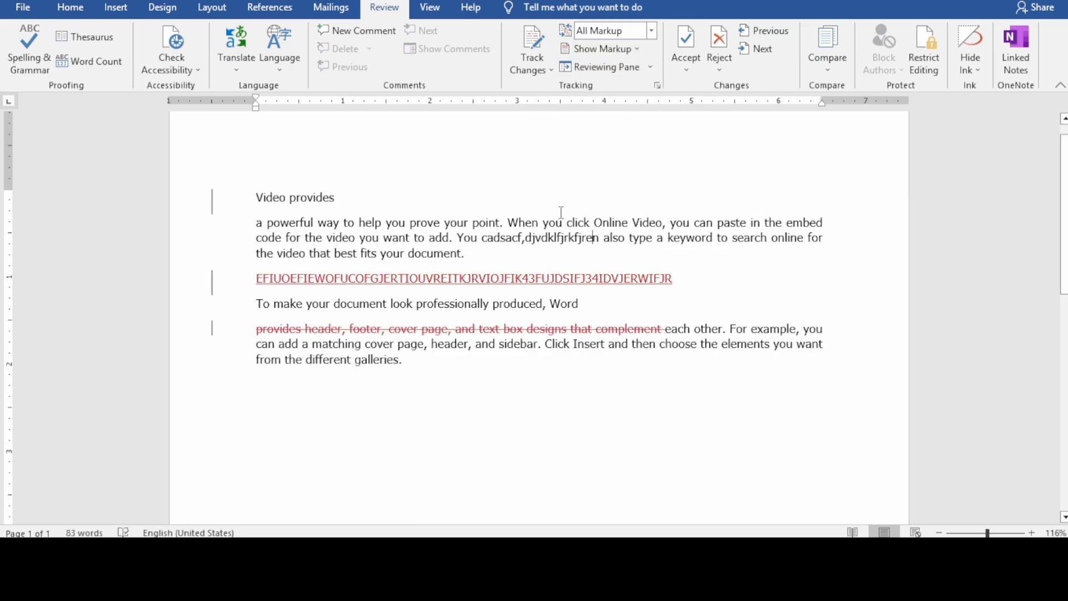
Hide the tracked changes of all reviewers in the markup display
{"action": "left_click", "coordinate": [633, 54]}
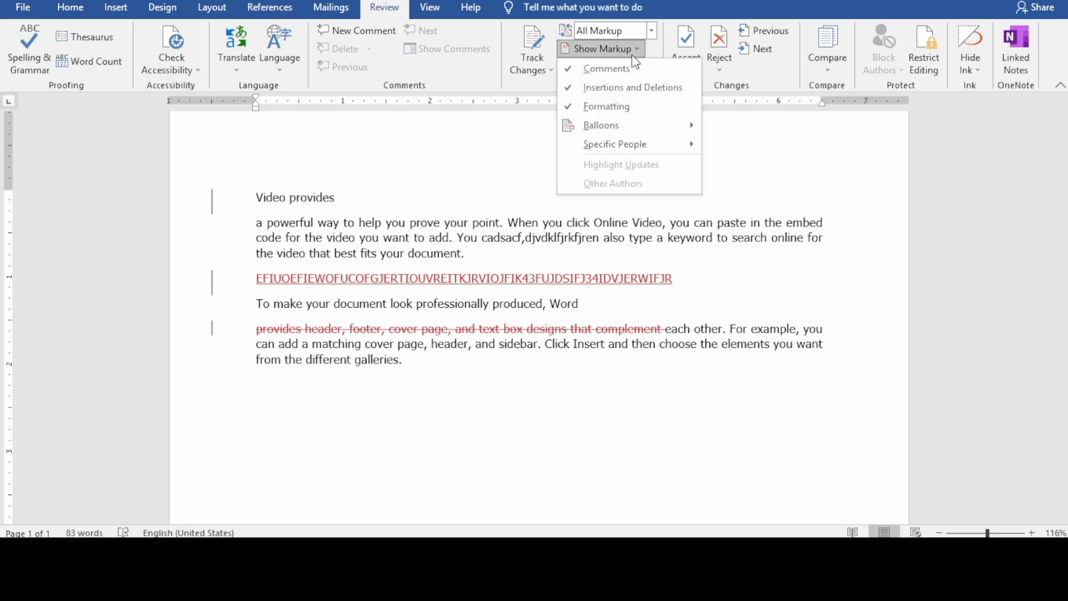
{"action": "mouse_move", "coordinate": [606, 152]}
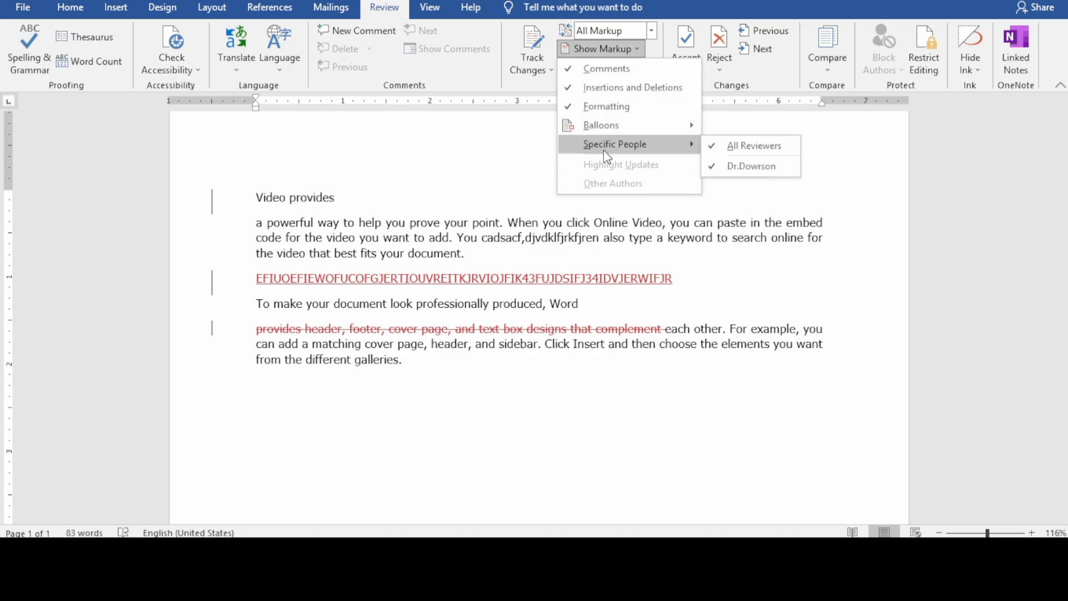
{"action": "left_click", "coordinate": [751, 148]}
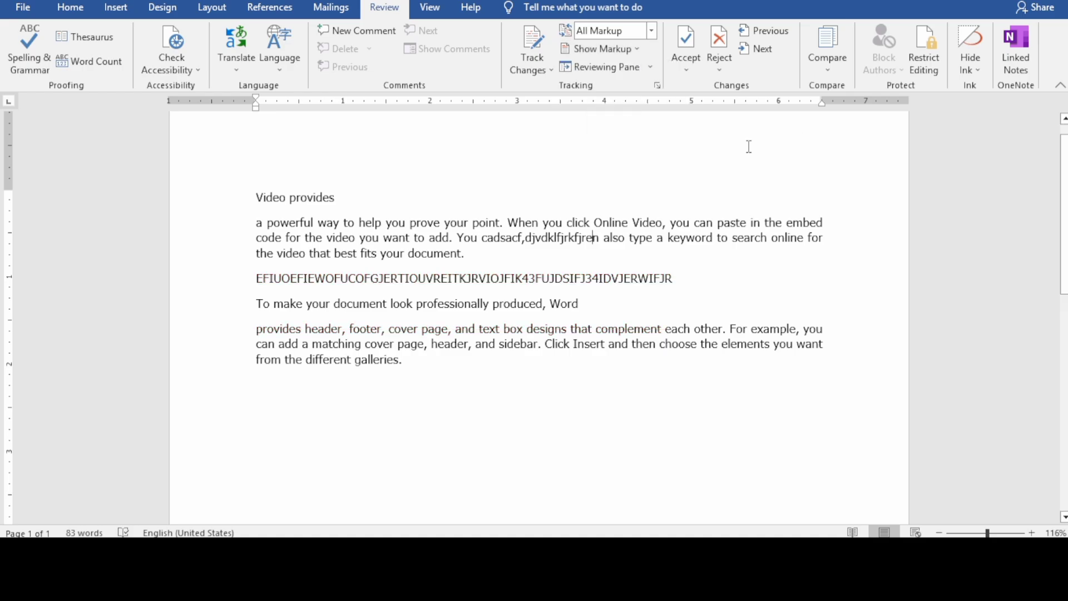
Hide insertions and deletions in the document's markup display
{"action": "left_click", "coordinate": [635, 51]}
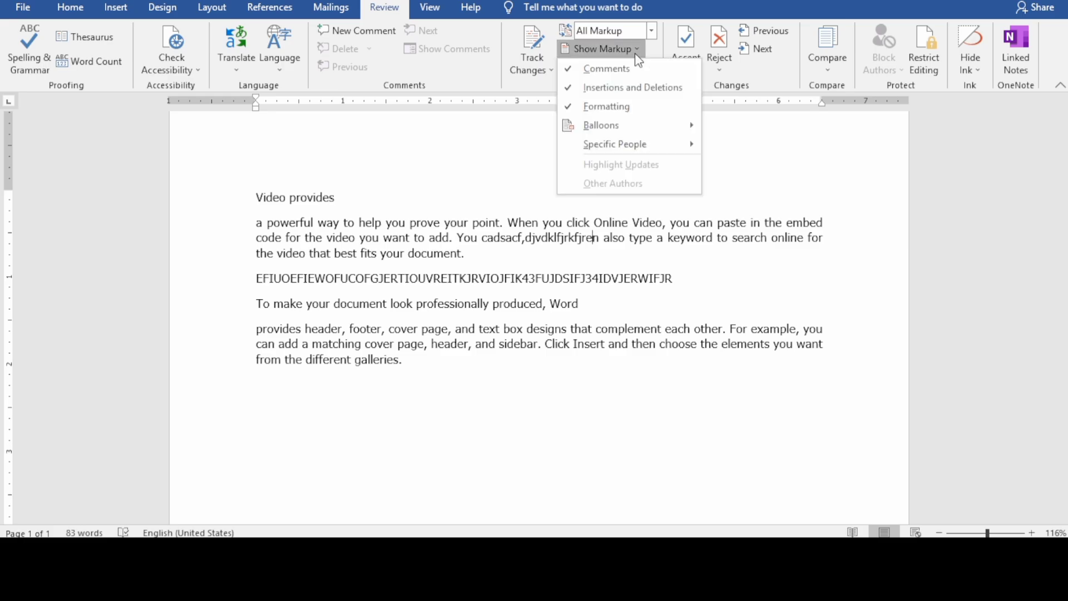
{"action": "left_click", "coordinate": [616, 94]}
{"action": "left_click", "coordinate": [250, 269]}
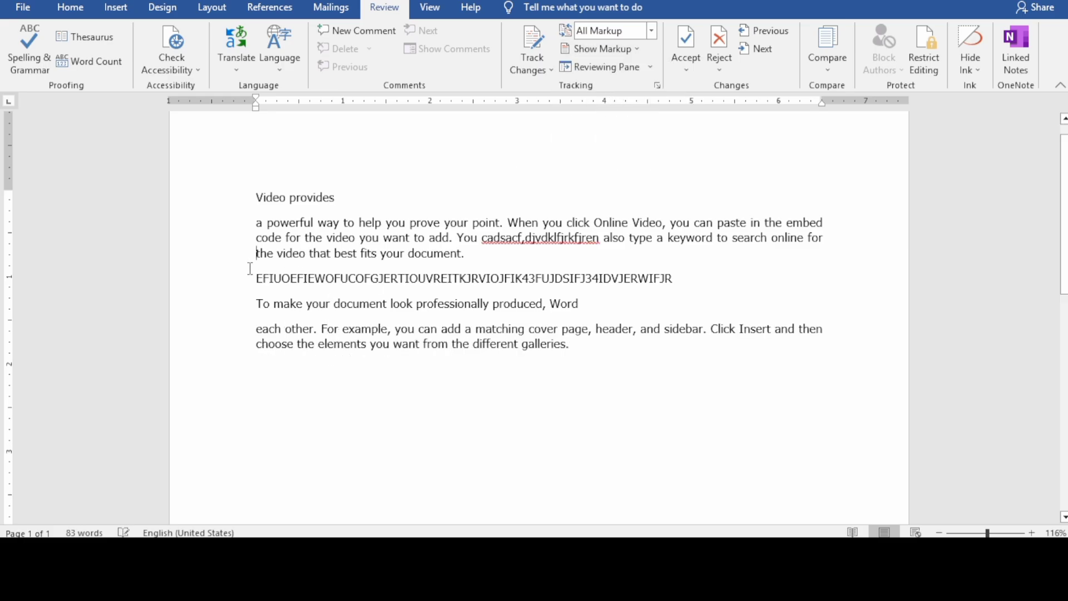
{"action": "left_click", "coordinate": [467, 259]}
View the document's revisions in the Reviewing Pane, select the text from "Video provides" to "For example", and close the pane
{"action": "left_click", "coordinate": [610, 73]}
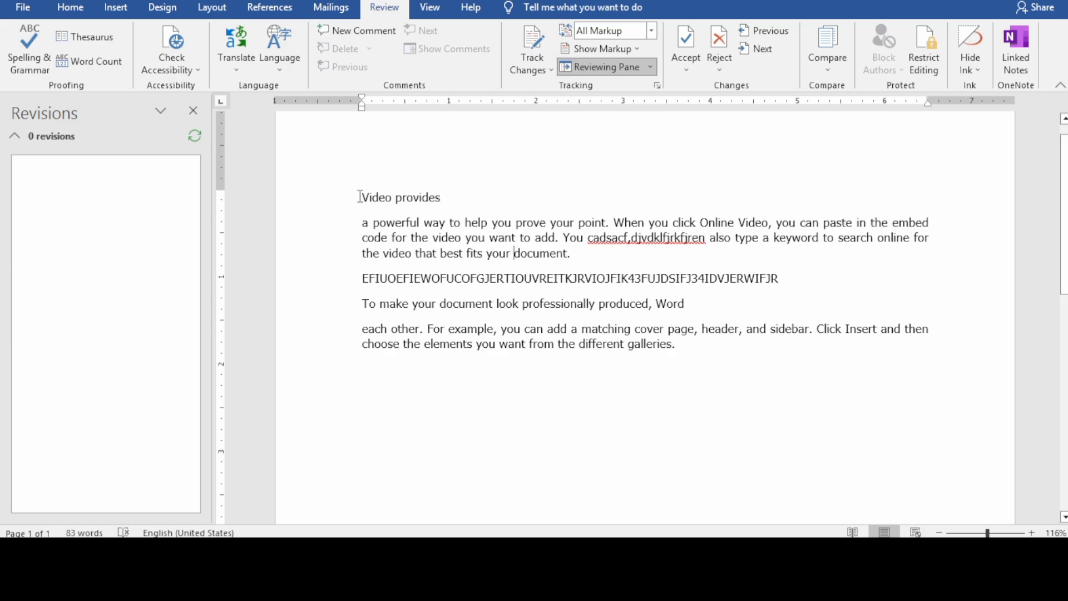
{"action": "left_click_drag", "start_coordinate": [361, 197], "coordinate": [494, 329]}
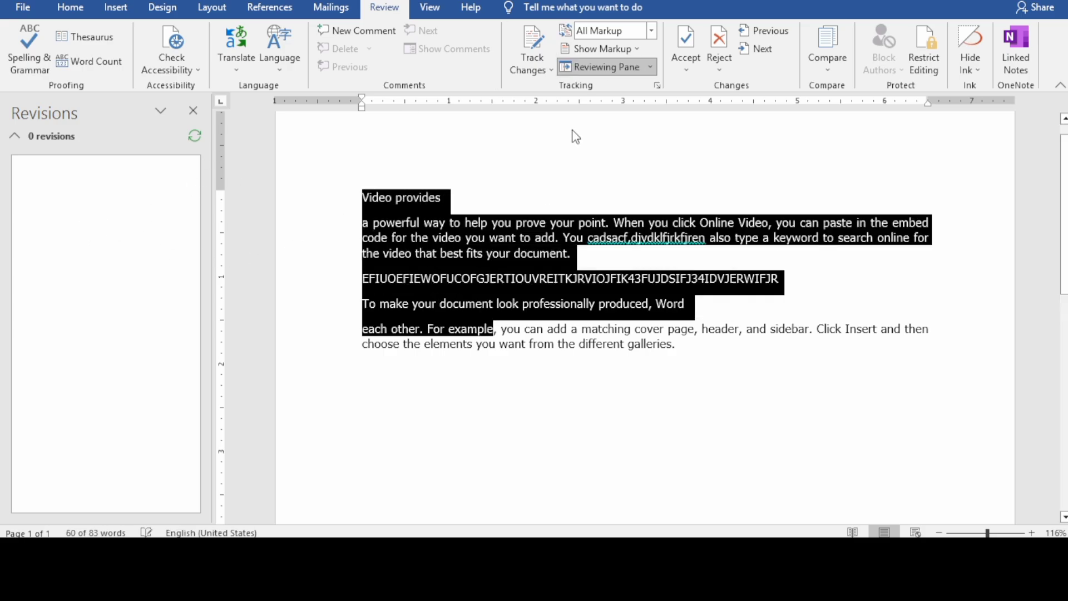
{"action": "left_click", "coordinate": [192, 111]}
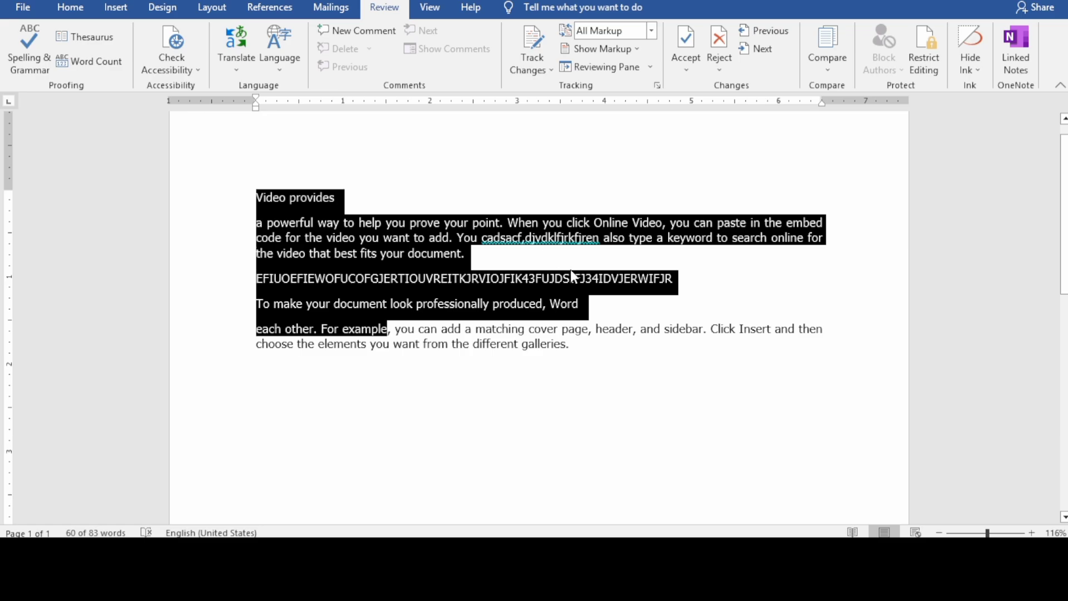
Try to accept a tracked change on the word "prove" in the first line of body text
{"action": "left_click", "coordinate": [723, 266]}
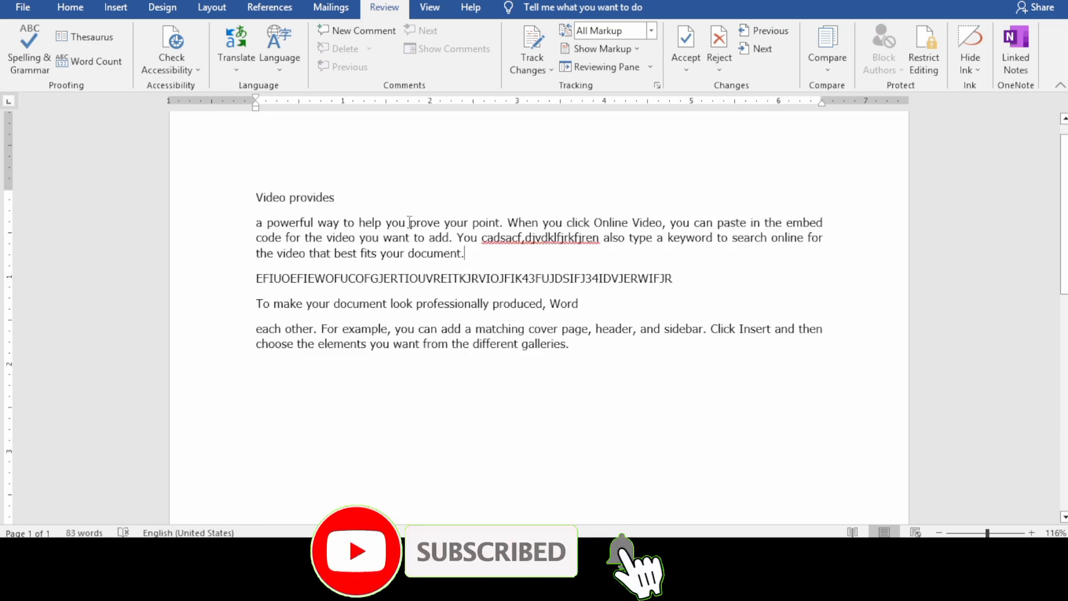
{"action": "left_click_drag", "start_coordinate": [410, 223], "coordinate": [444, 223]}
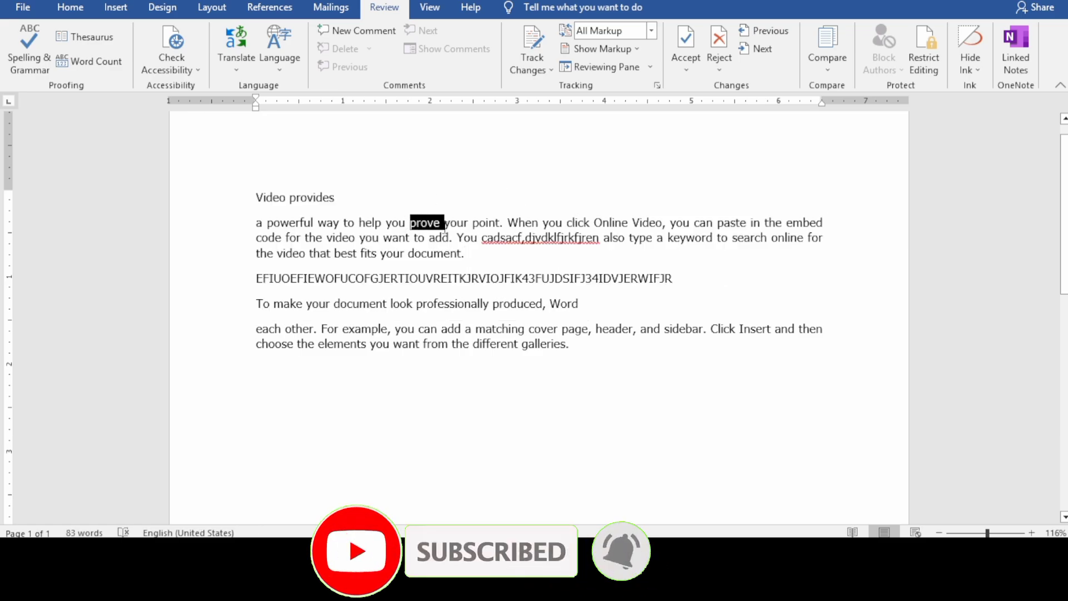
{"action": "left_click", "coordinate": [696, 41]}
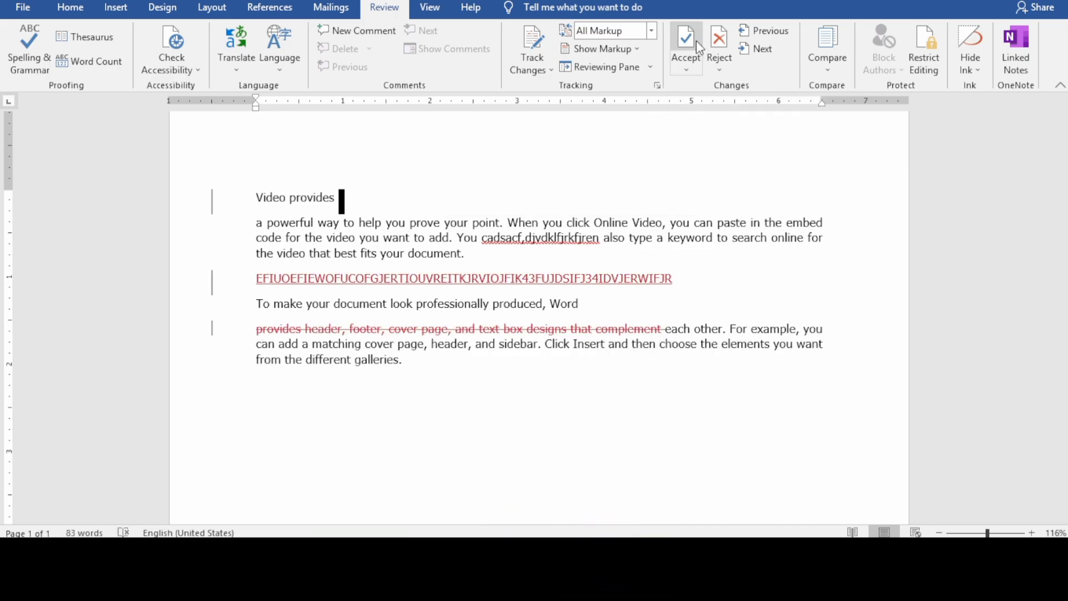
Reject the tracked insertion starting "EFIUOEFIEWO" and the tracked deletion starting "provides header", and undo both rejections
{"action": "left_click", "coordinate": [256, 278]}
{"action": "left_click_drag", "start_coordinate": [256, 278], "coordinate": [689, 295]}
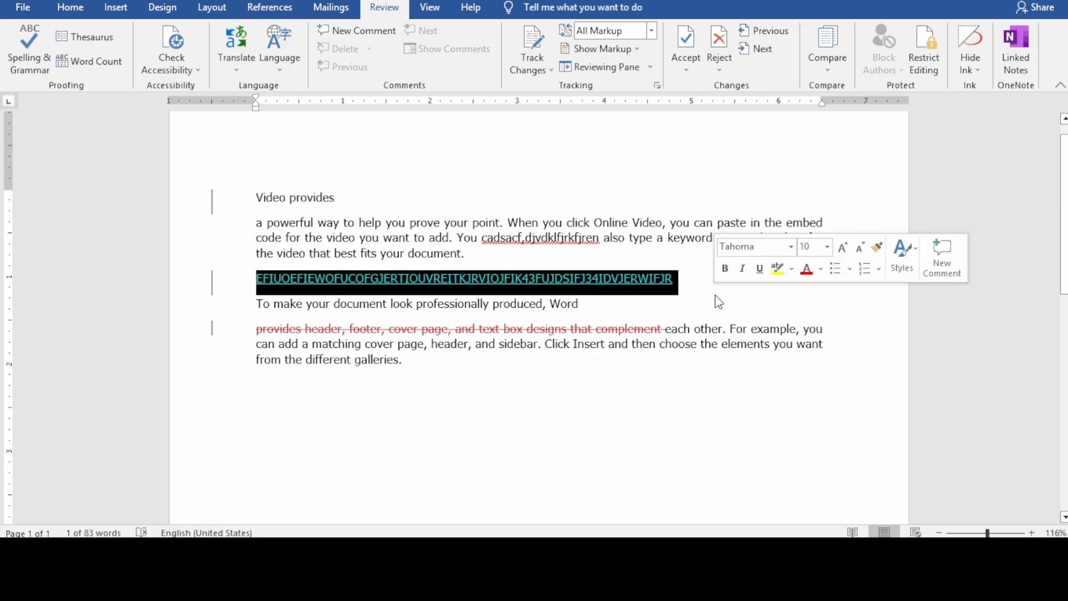
{"action": "left_click", "coordinate": [723, 55]}
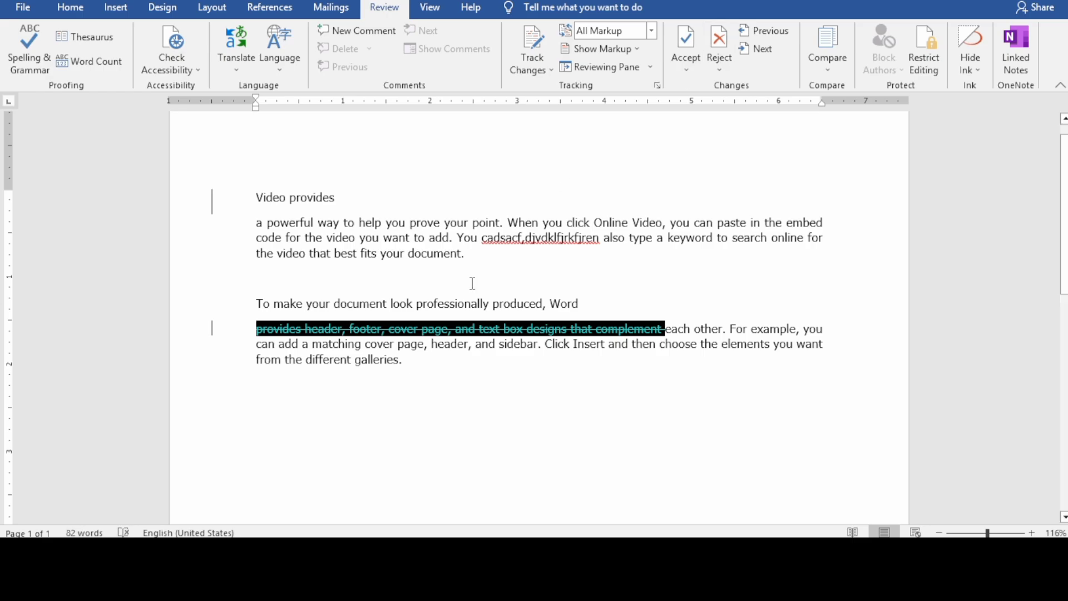
{"action": "left_click", "coordinate": [718, 55]}
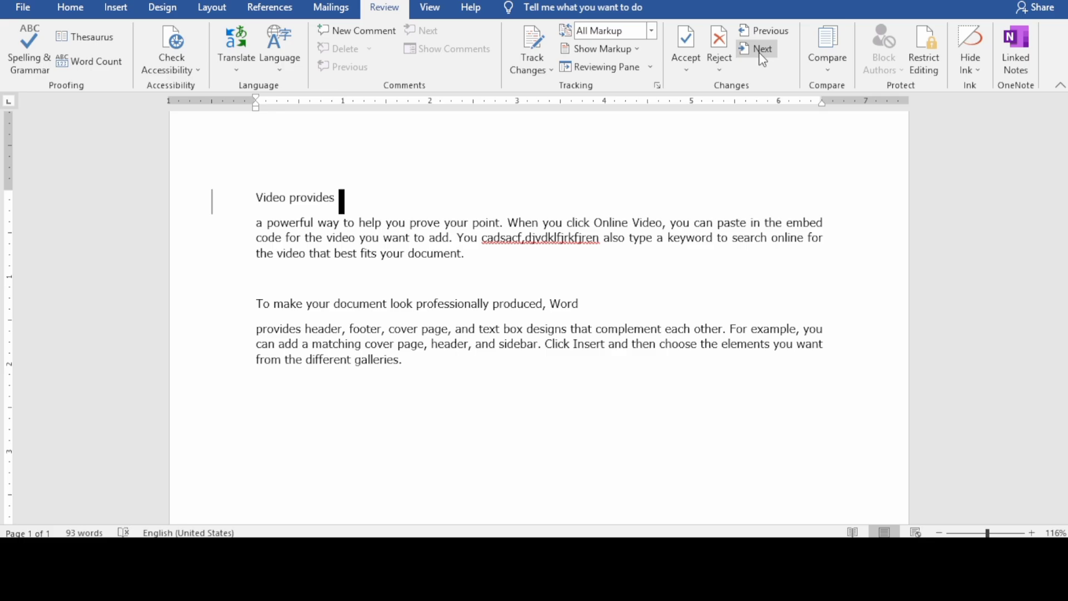
{"action": "key", "text": "ctrl+z"}
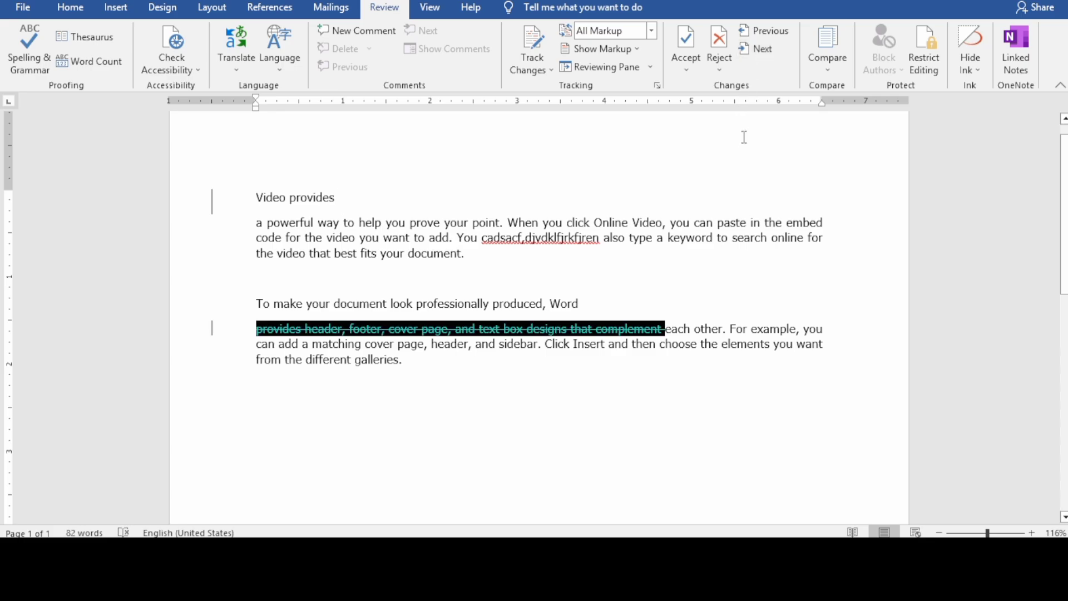
{"action": "key", "text": "ctrl+z"}
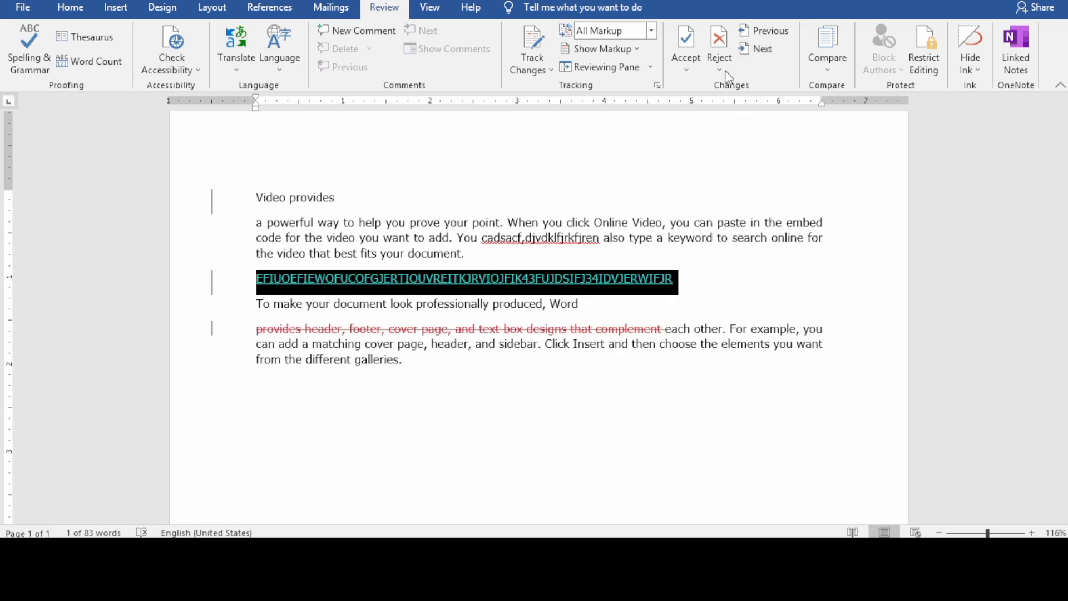
Step forward and backward through the tracked changes in the document
{"action": "left_click", "coordinate": [757, 38]}
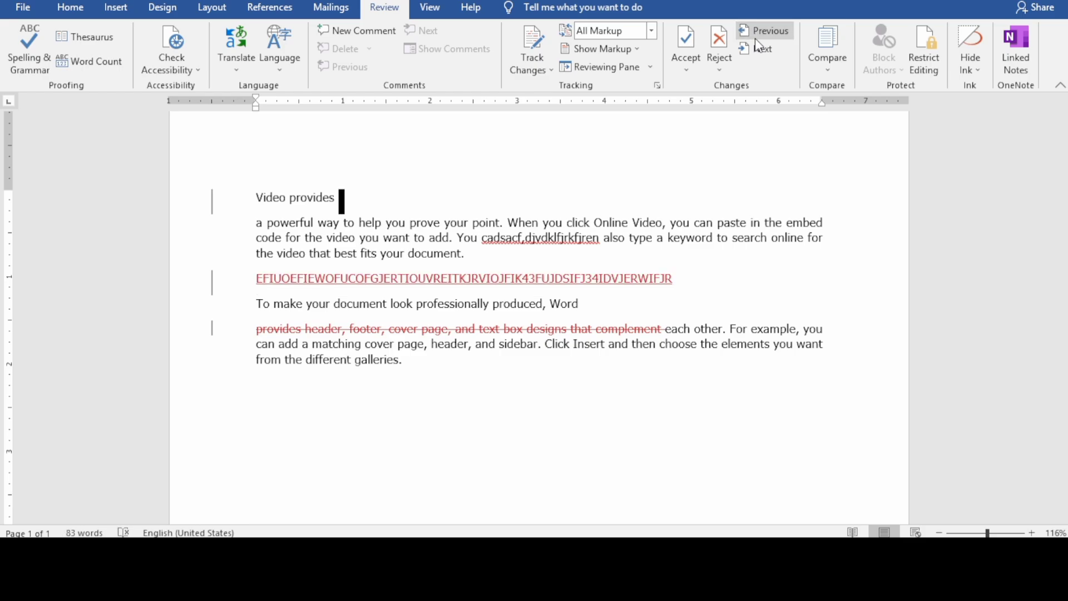
{"action": "left_click", "coordinate": [757, 39]}
{"action": "left_click", "coordinate": [758, 39]}
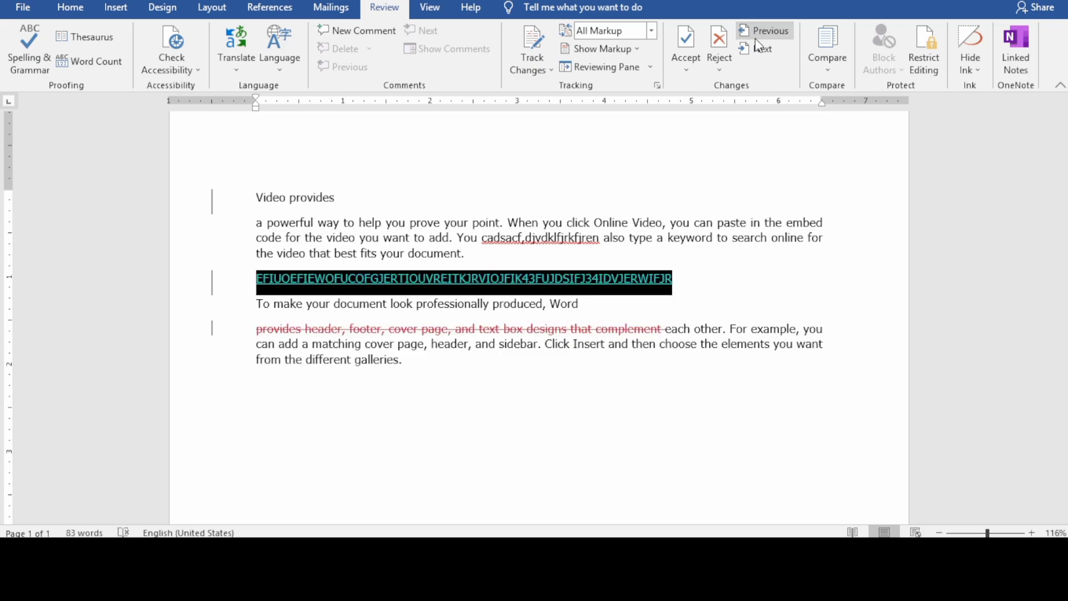
{"action": "left_click", "coordinate": [757, 49]}
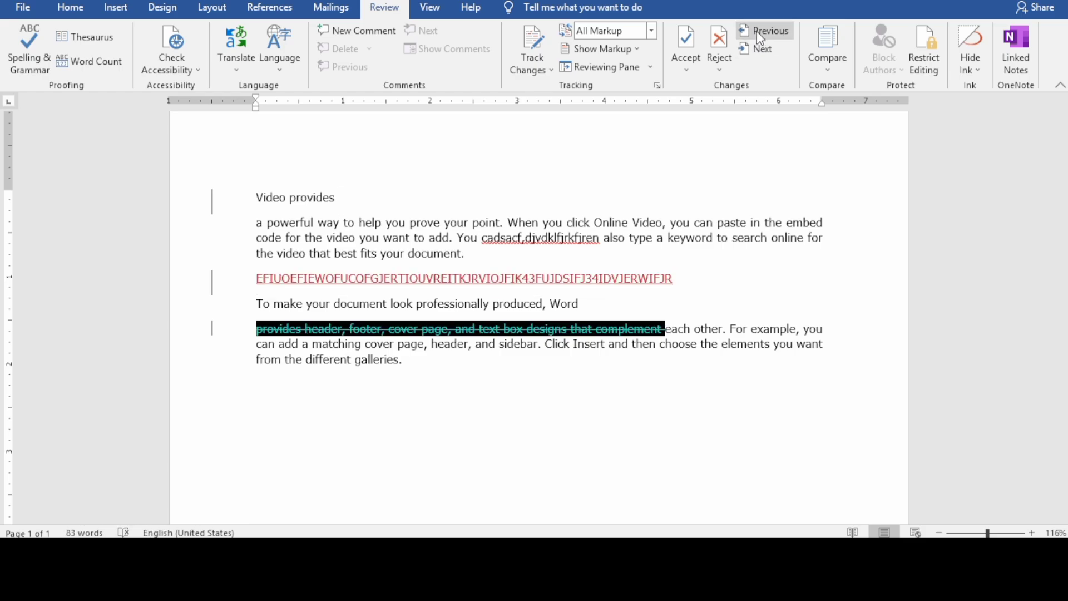
{"action": "left_click", "coordinate": [756, 31]}
{"action": "left_click", "coordinate": [759, 51]}
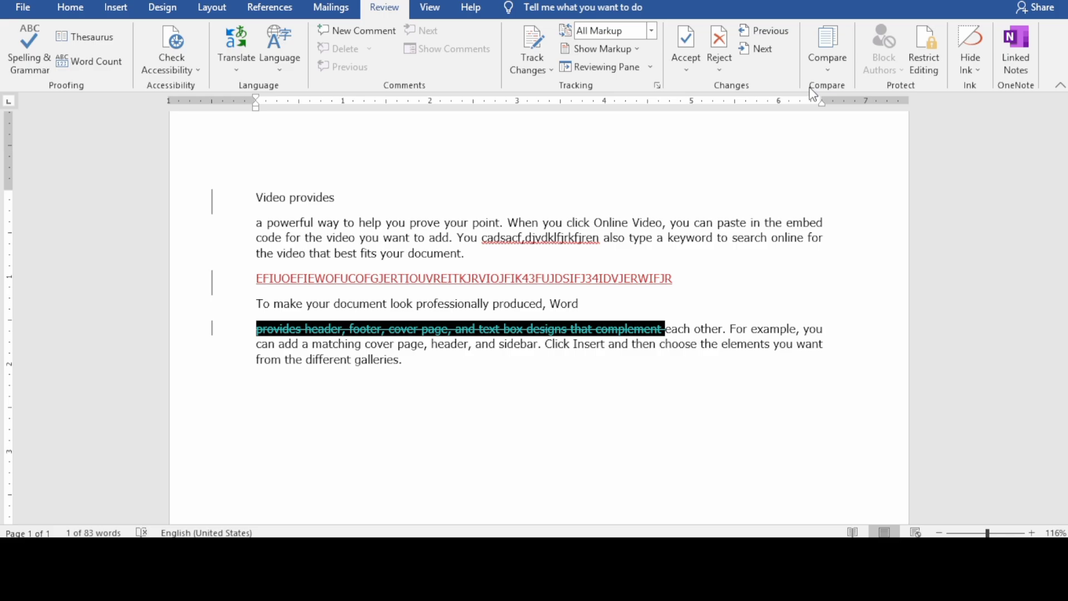
Compare "Effect of Exercise.docx" as the original with "Run Commands of MS office" as the revised document, and view the result at 80% zoom
{"action": "left_click", "coordinate": [829, 55]}
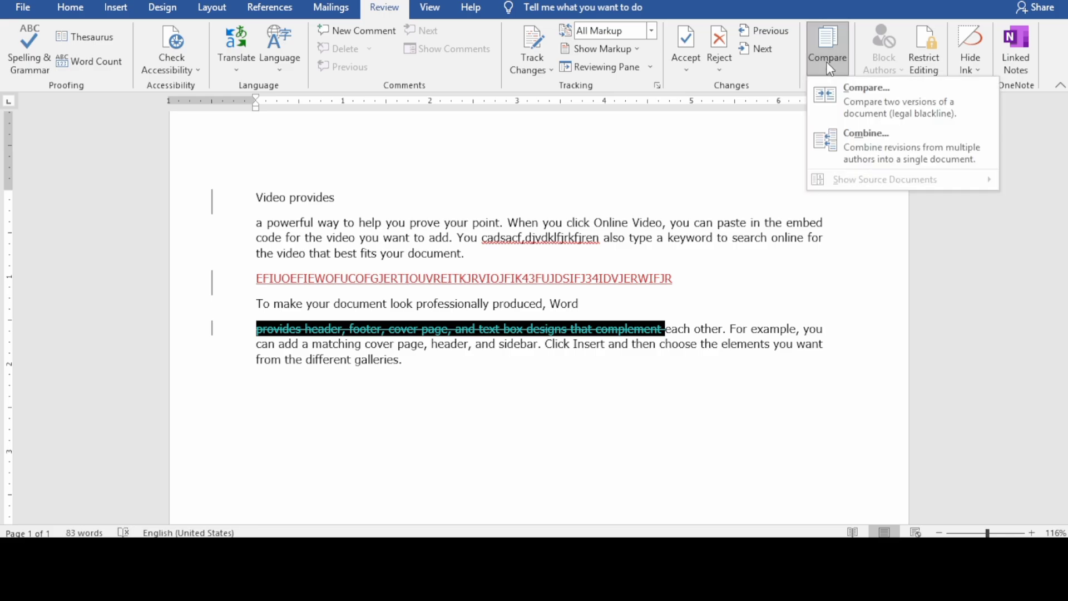
{"action": "left_click", "coordinate": [868, 91]}
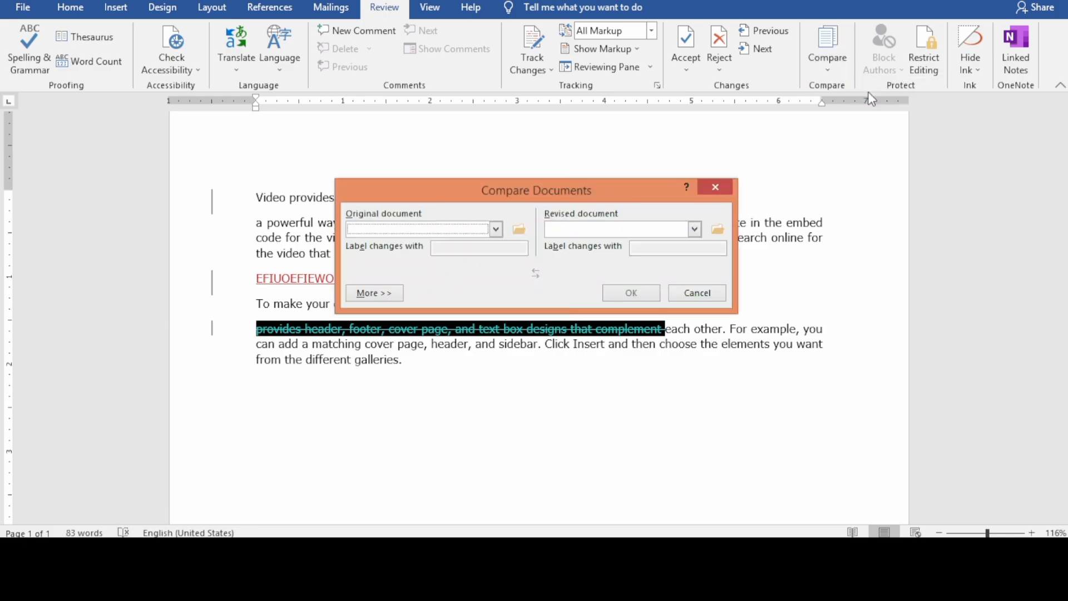
{"action": "left_click", "coordinate": [519, 229]}
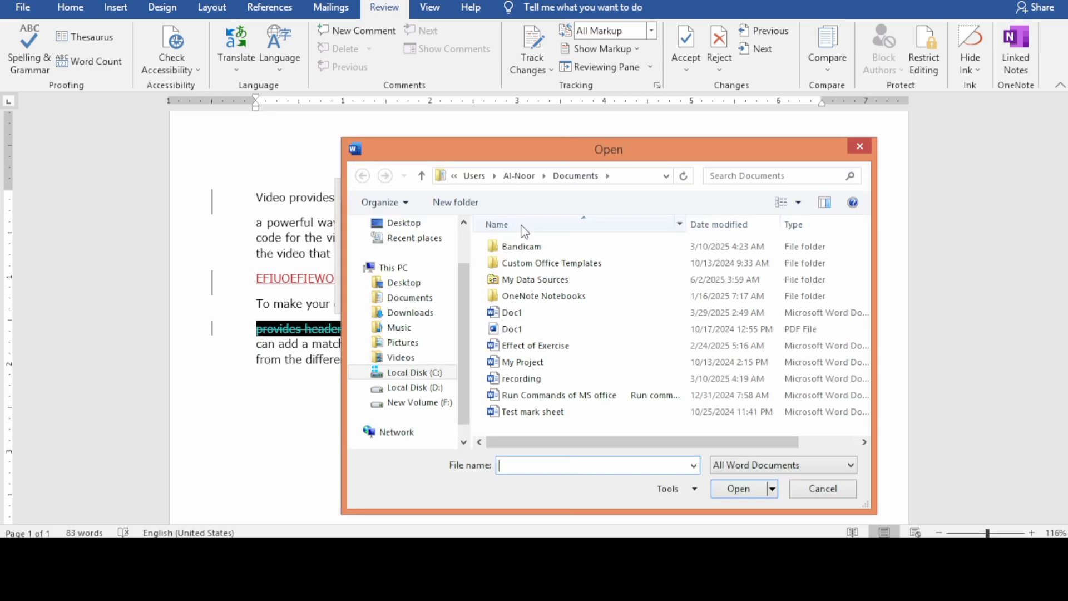
{"action": "left_click", "coordinate": [517, 346]}
{"action": "double_click", "coordinate": [517, 346]}
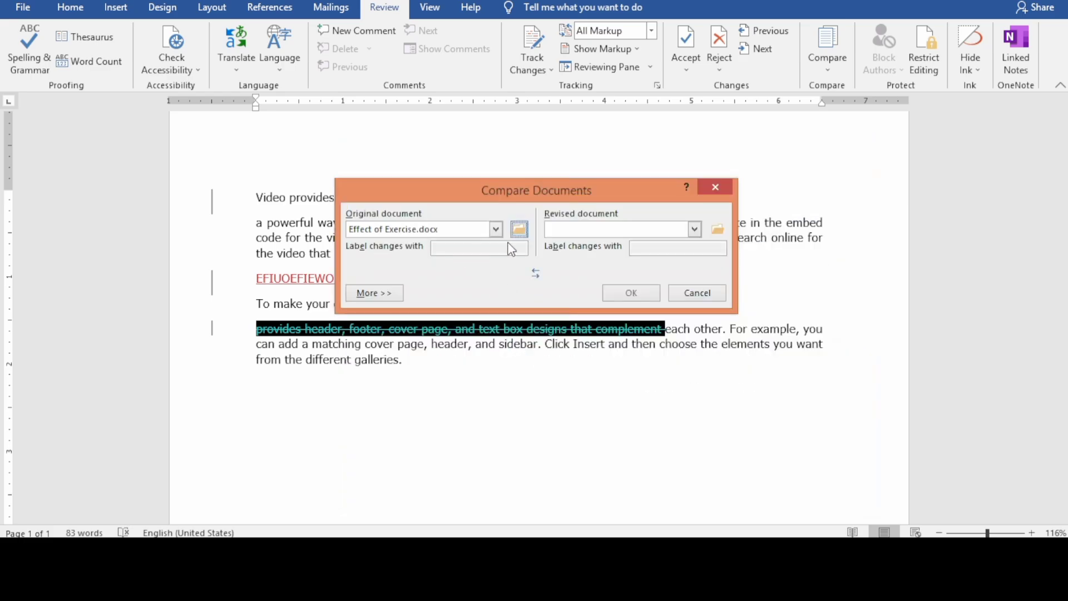
{"action": "left_click", "coordinate": [713, 229]}
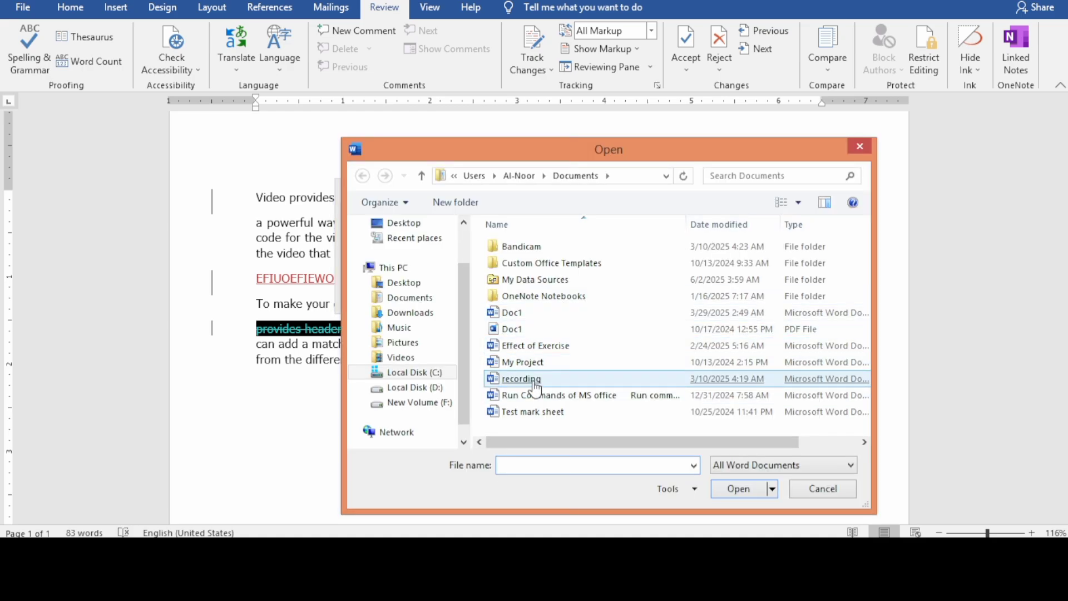
{"action": "left_click", "coordinate": [535, 395]}
{"action": "double_click", "coordinate": [535, 395]}
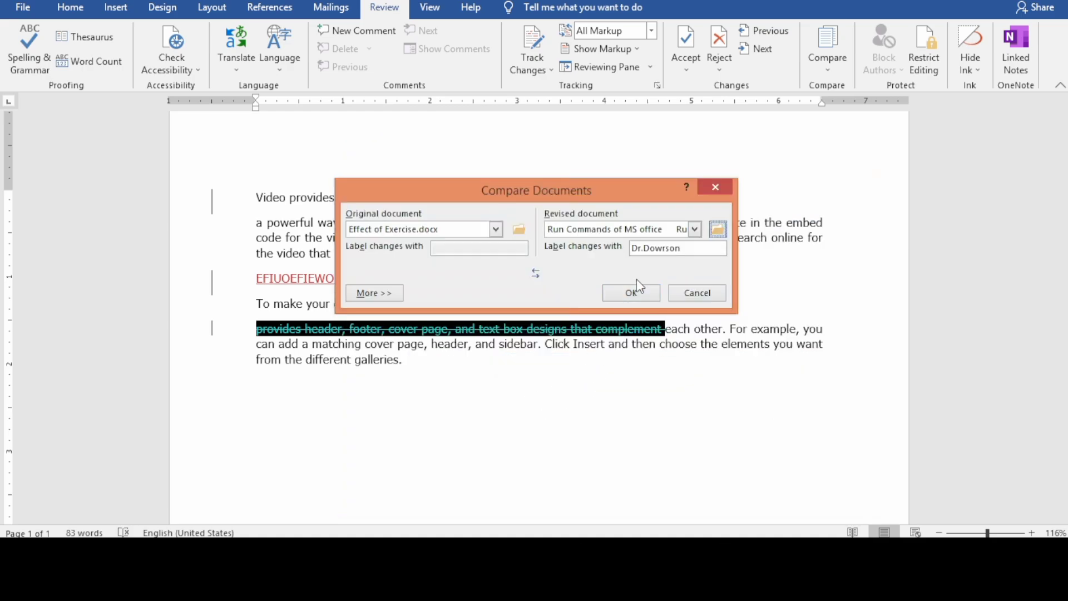
{"action": "left_click", "coordinate": [631, 293]}
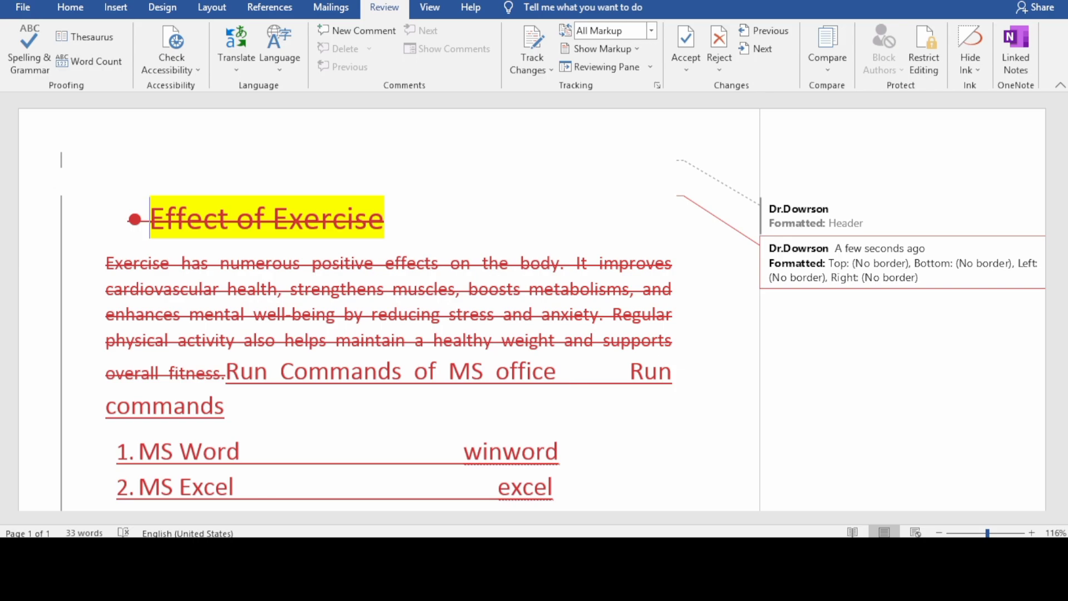
{"action": "mouse_move", "coordinate": [988, 533]}
{"action": "left_mouse_down"}
{"action": "mouse_move", "coordinate": [965, 533]}
{"action": "mouse_move", "coordinate": [982, 534]}
{"action": "left_mouse_up"}
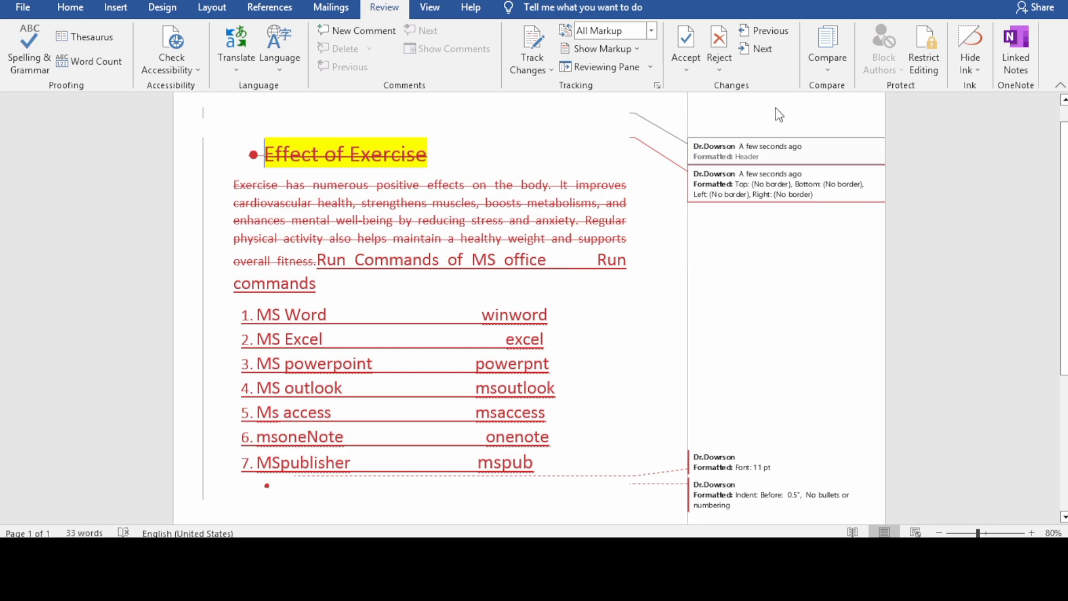
Combine "Test mark sheet" as the original document with "Doc1.docx" as the revised document
{"action": "left_click", "coordinate": [828, 74]}
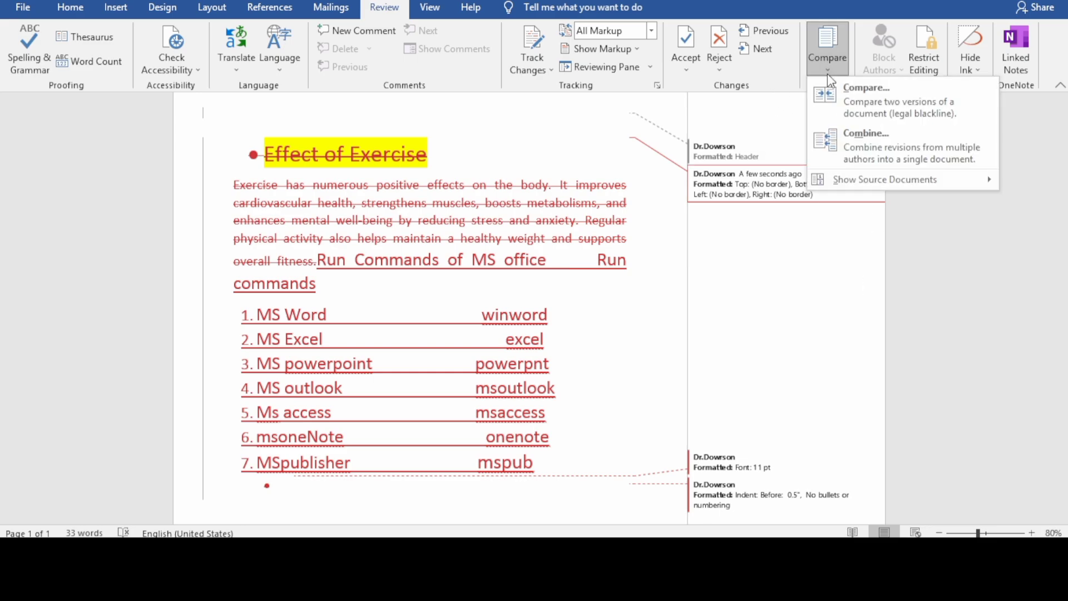
{"action": "left_click", "coordinate": [880, 138]}
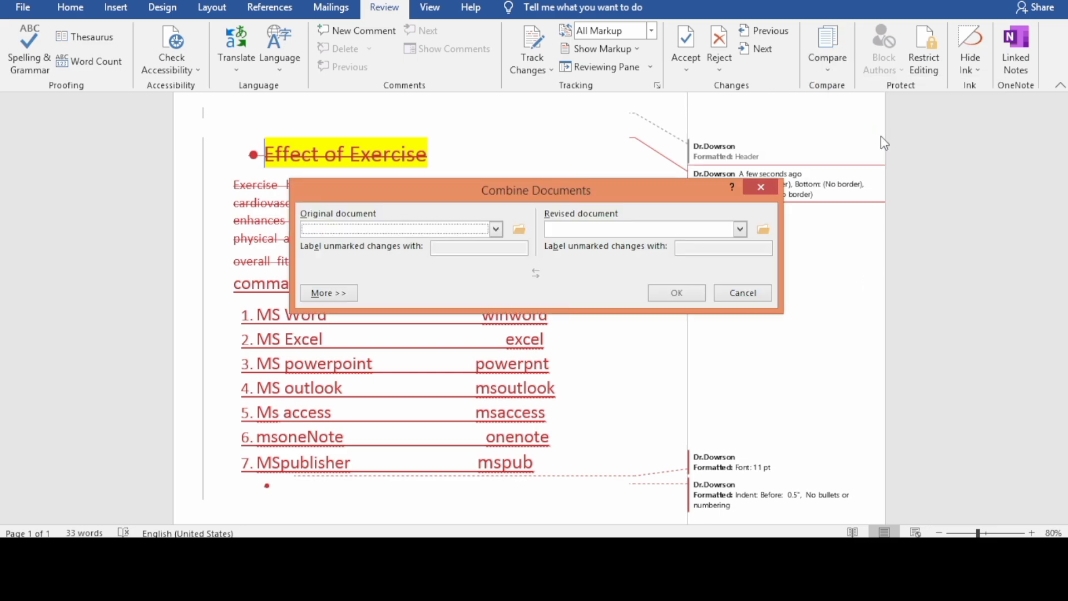
{"action": "left_click", "coordinate": [520, 230]}
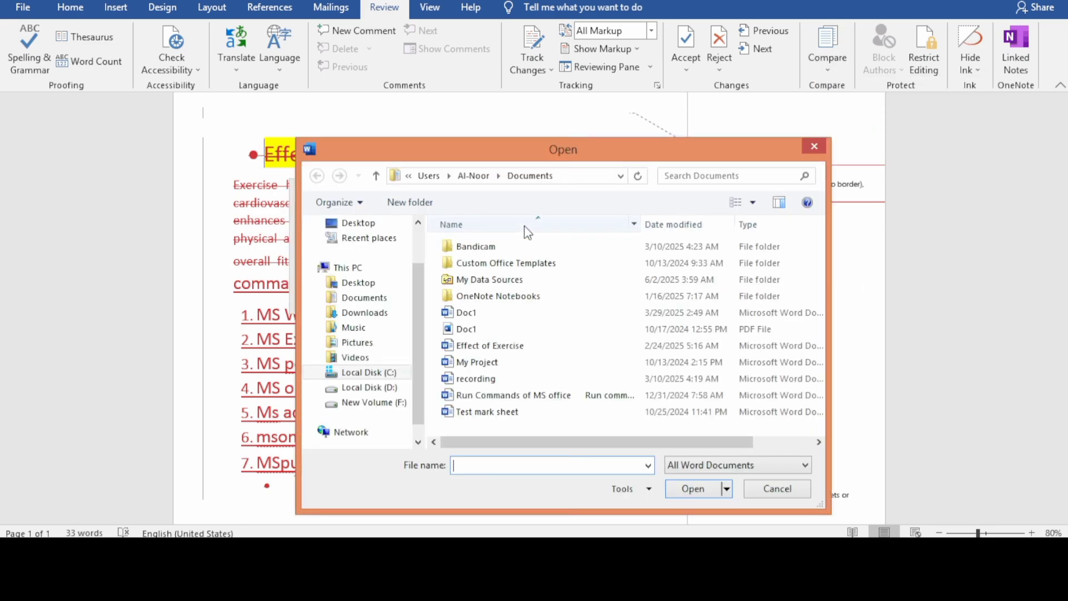
{"action": "double_click", "coordinate": [497, 413]}
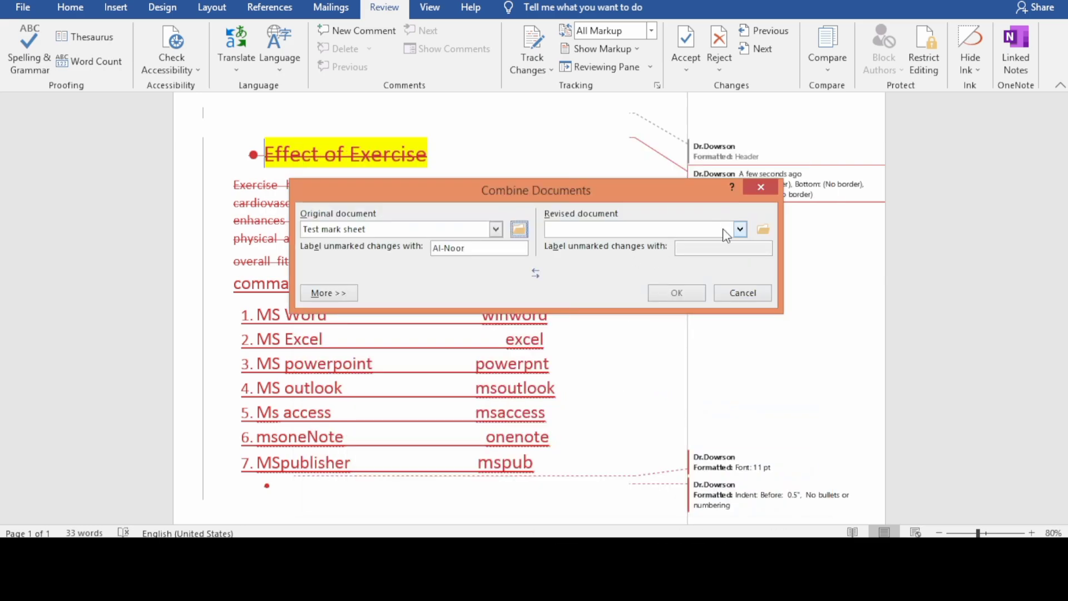
{"action": "left_click", "coordinate": [762, 229]}
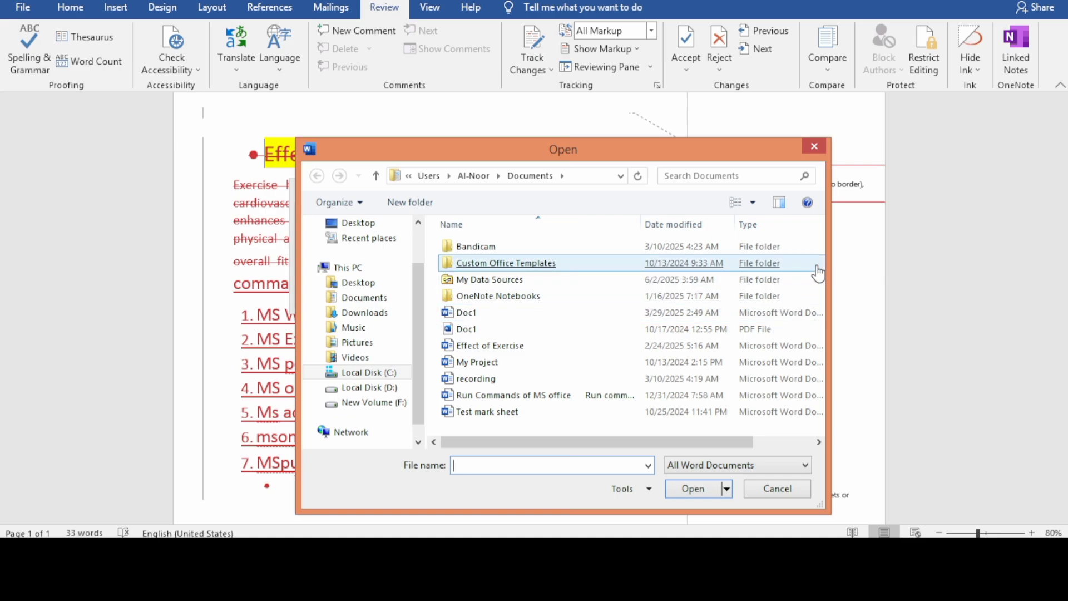
{"action": "double_click", "coordinate": [466, 320]}
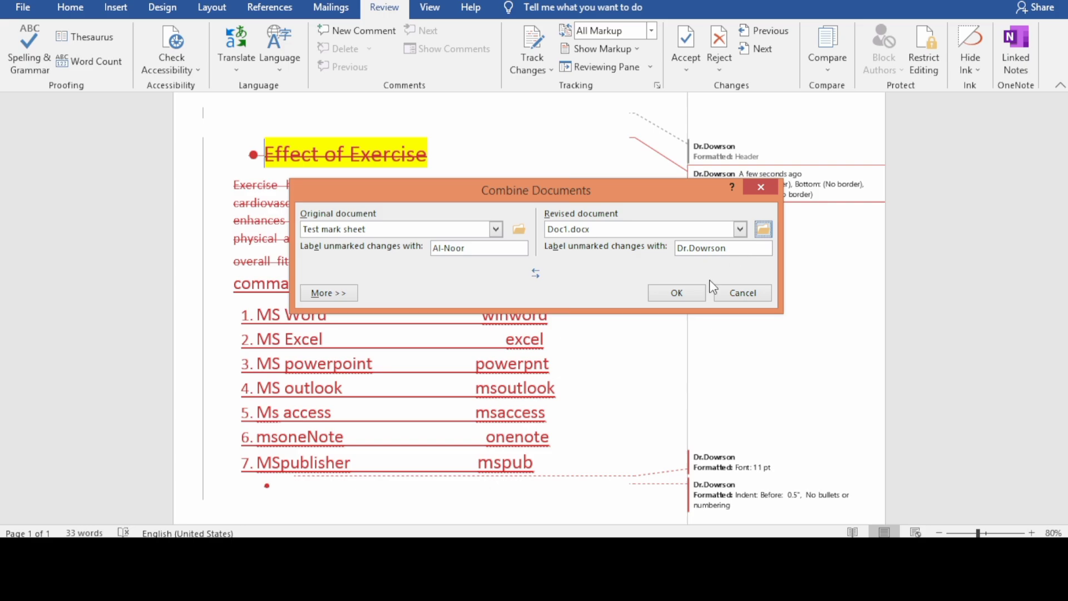
{"action": "left_click", "coordinate": [693, 290]}
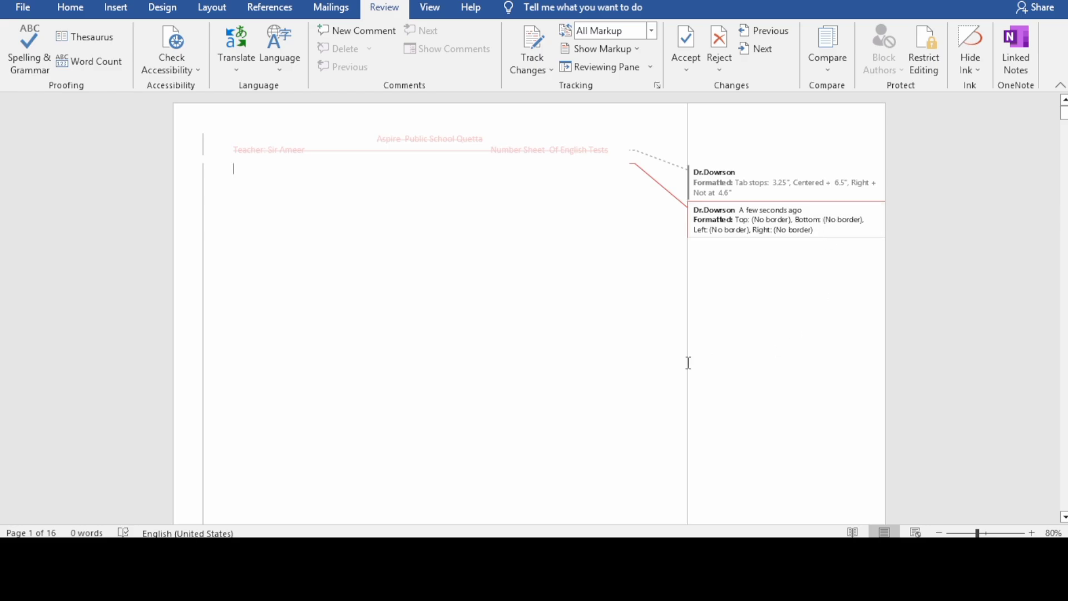
Preview the open document windows, including Compare Result 2 and Document1
{"action": "left_click", "coordinate": [359, 551]}
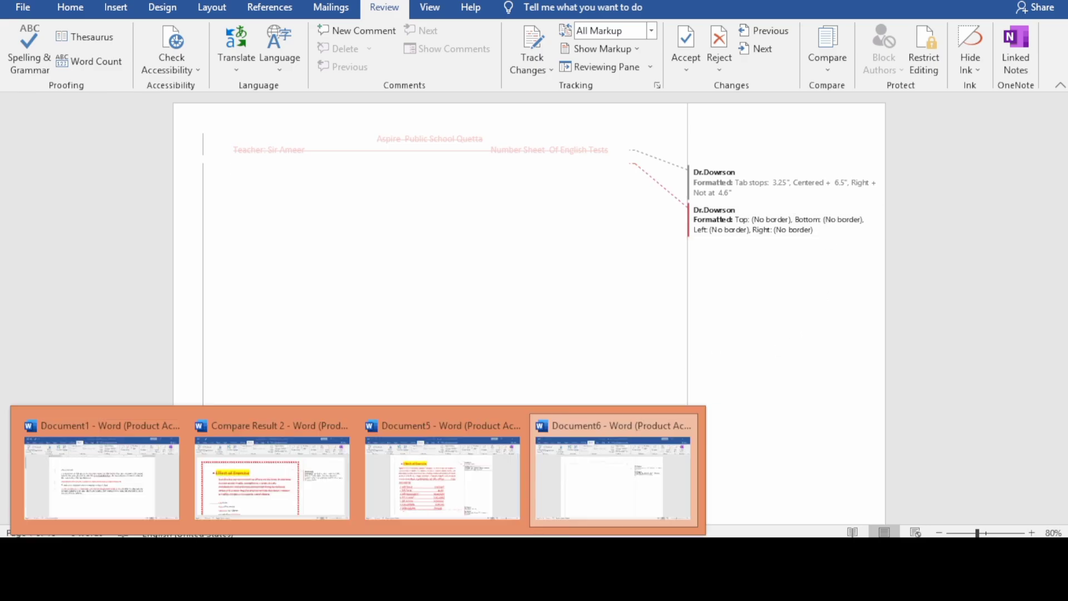
{"action": "mouse_move", "coordinate": [255, 499]}
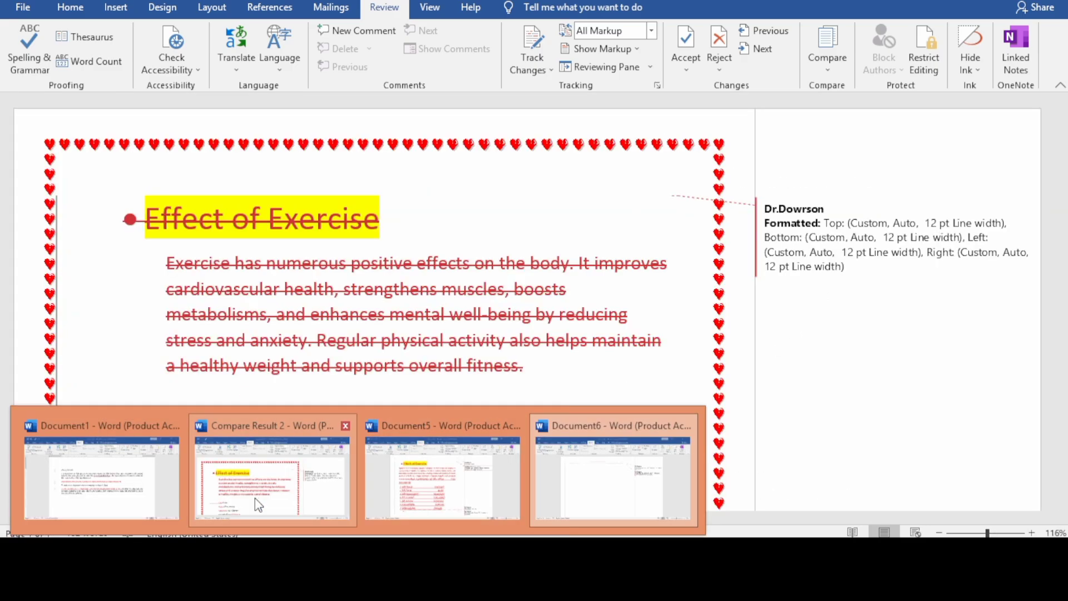
{"action": "mouse_move", "coordinate": [463, 493]}
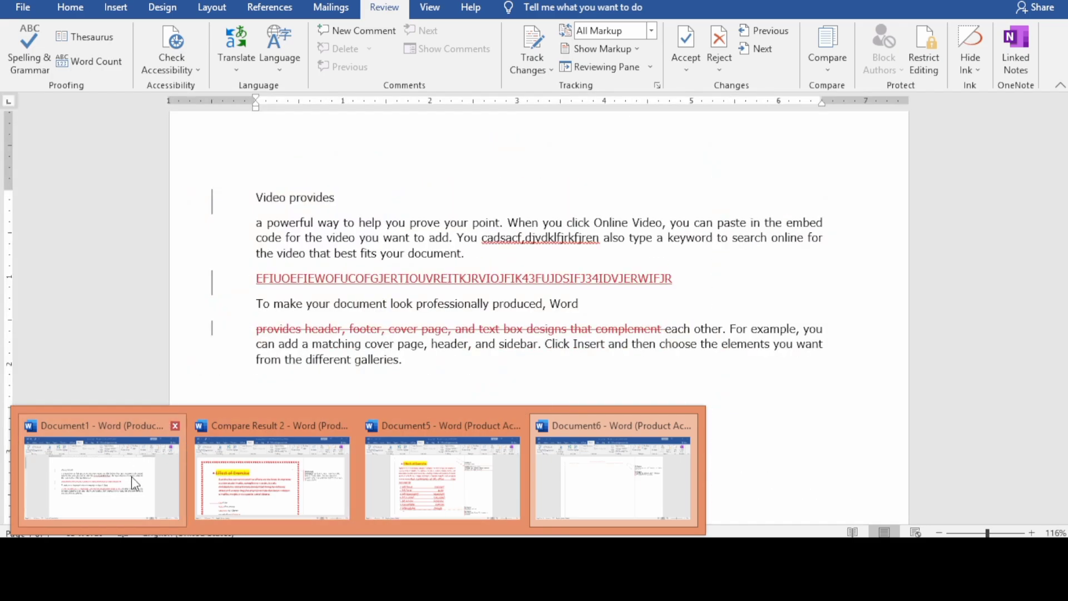
Switch to Document1 and set its Restrict Editing options to allow only comments in the document
{"action": "left_click", "coordinate": [133, 479]}
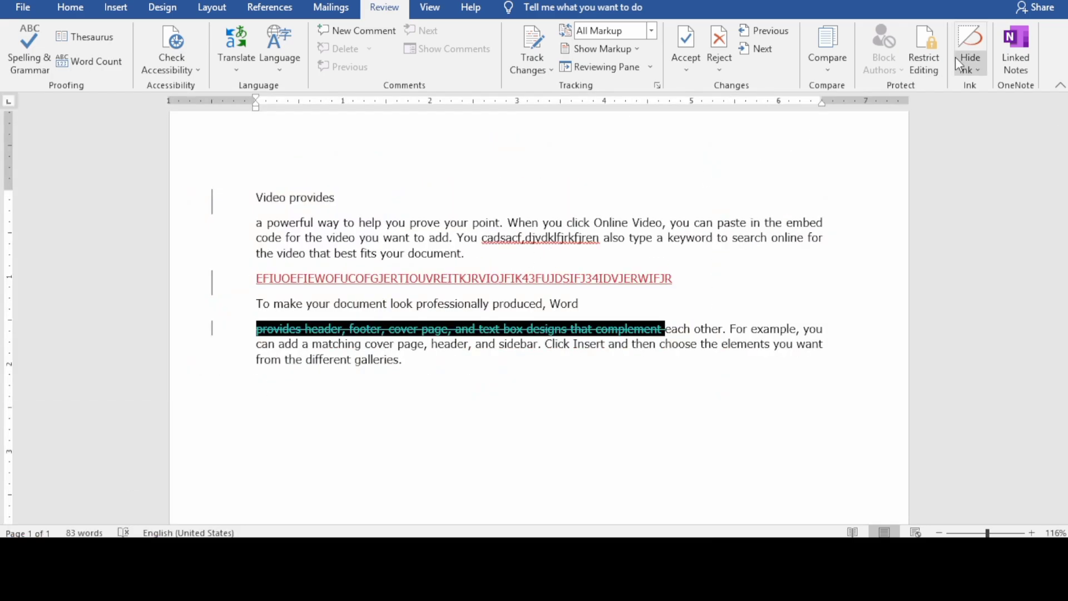
{"action": "left_click", "coordinate": [934, 82]}
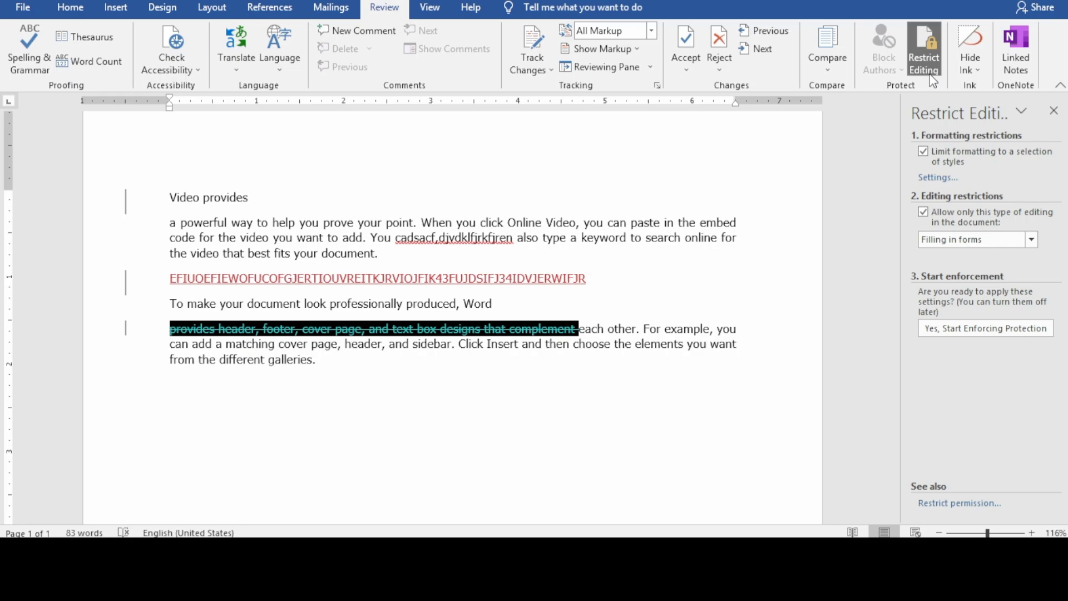
{"action": "left_click", "coordinate": [1029, 241]}
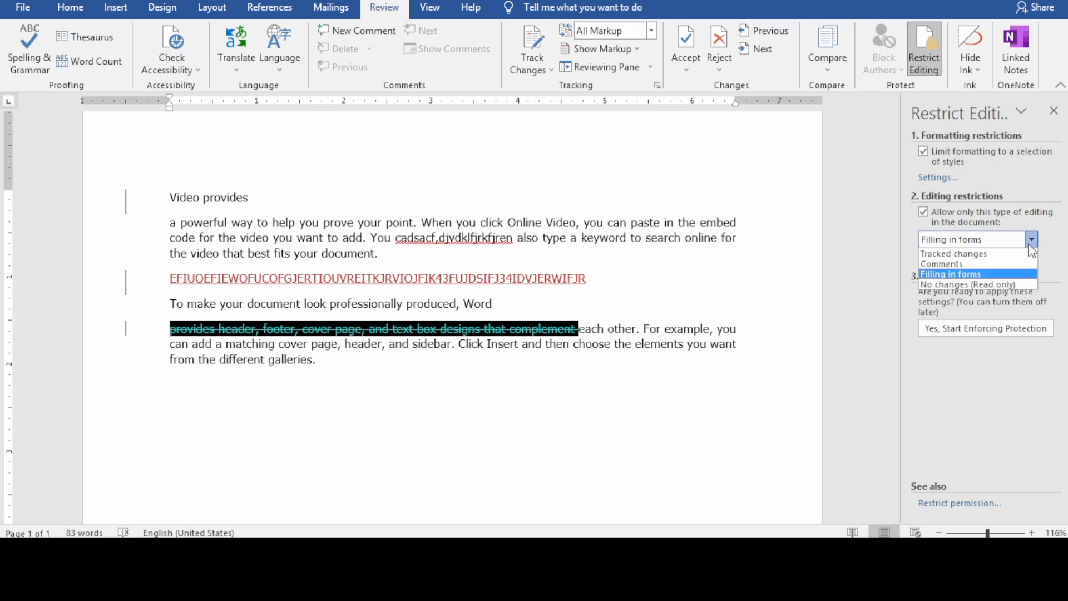
{"action": "left_click", "coordinate": [971, 265]}
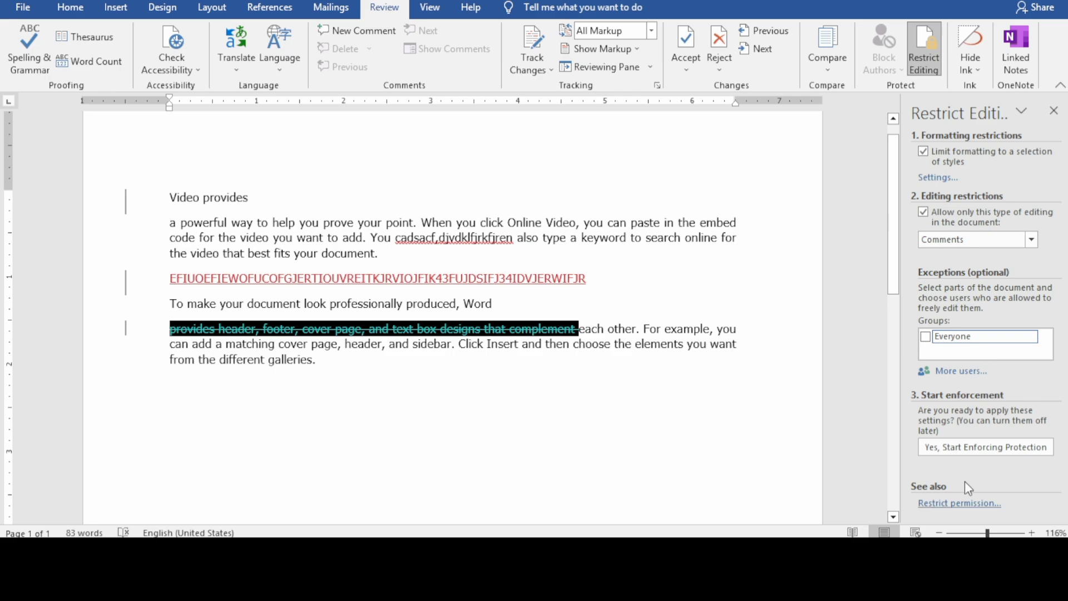
Make the selected struck-through passage an editing exception for Everyone, and show all regions this user can edit
{"action": "left_click", "coordinate": [926, 336]}
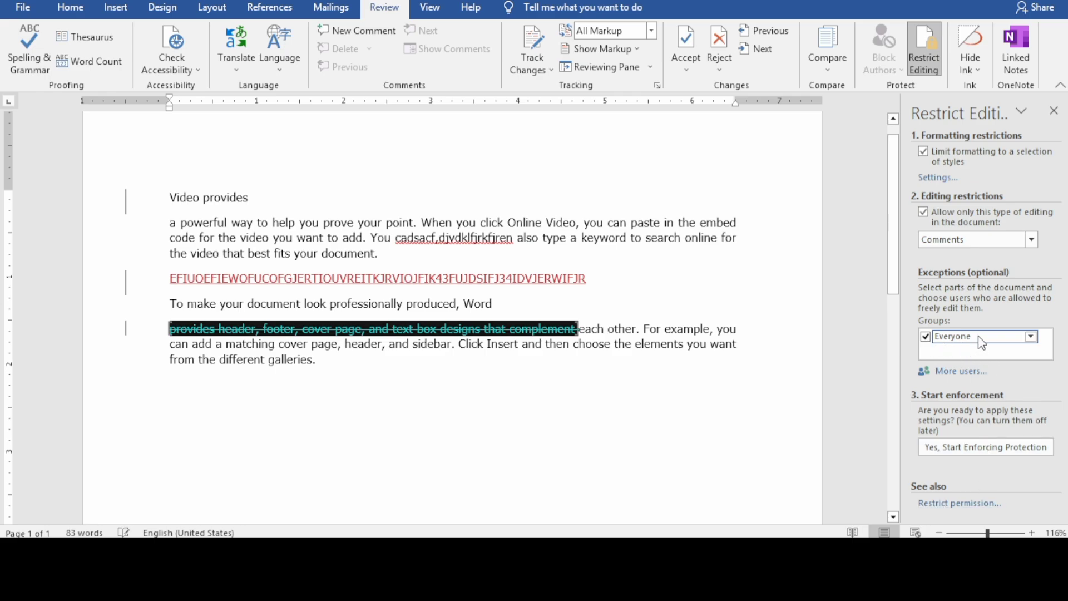
{"action": "left_click", "coordinate": [1031, 337]}
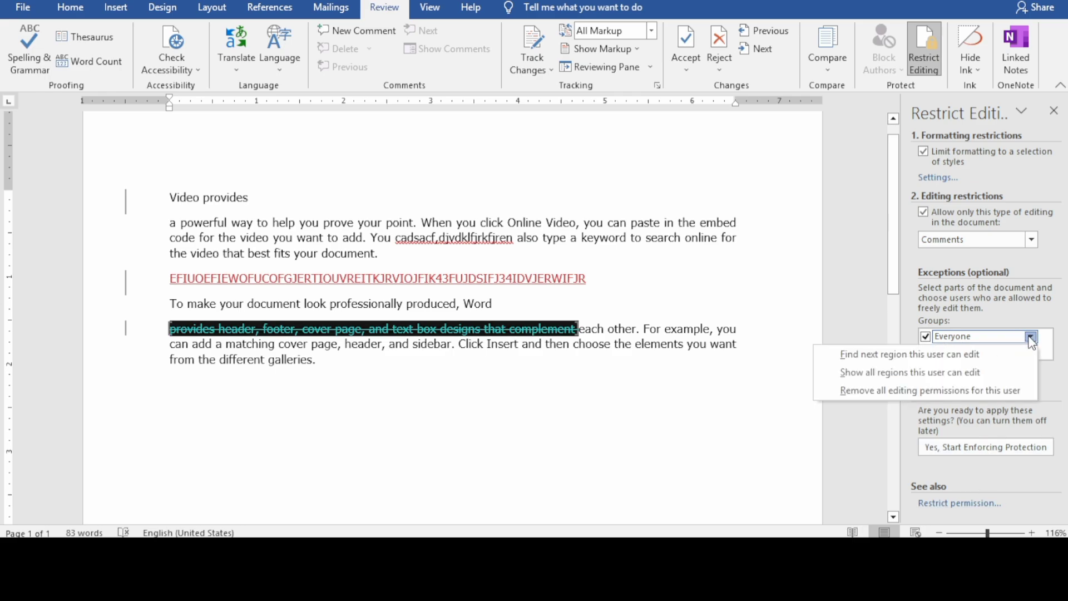
{"action": "left_click", "coordinate": [865, 375]}
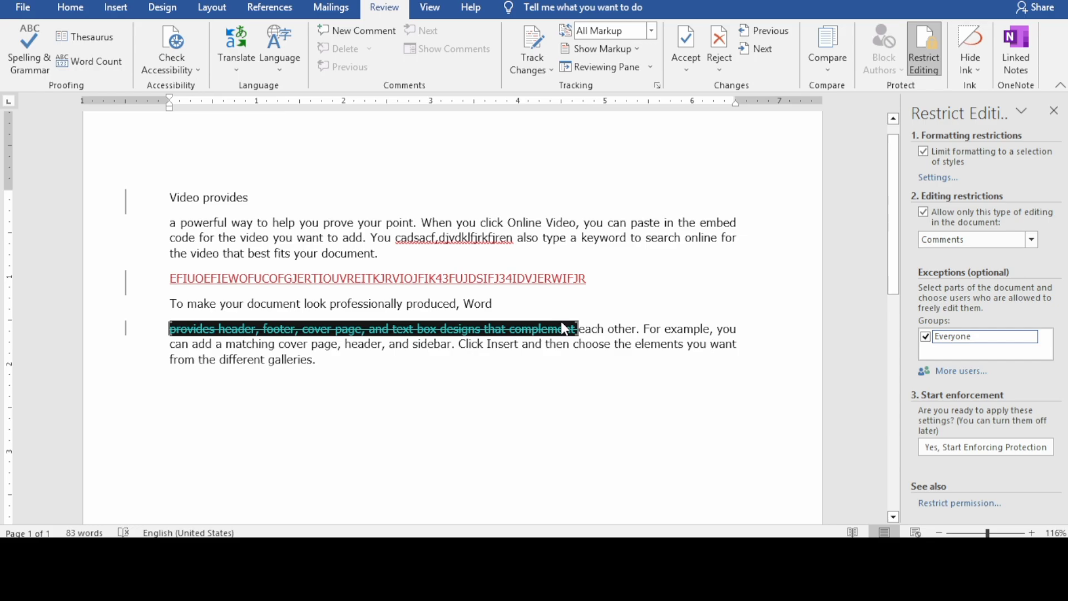
Delete the characters "t box de" from "text box designs" in the struck-through editable passage
{"action": "left_click", "coordinate": [590, 324]}
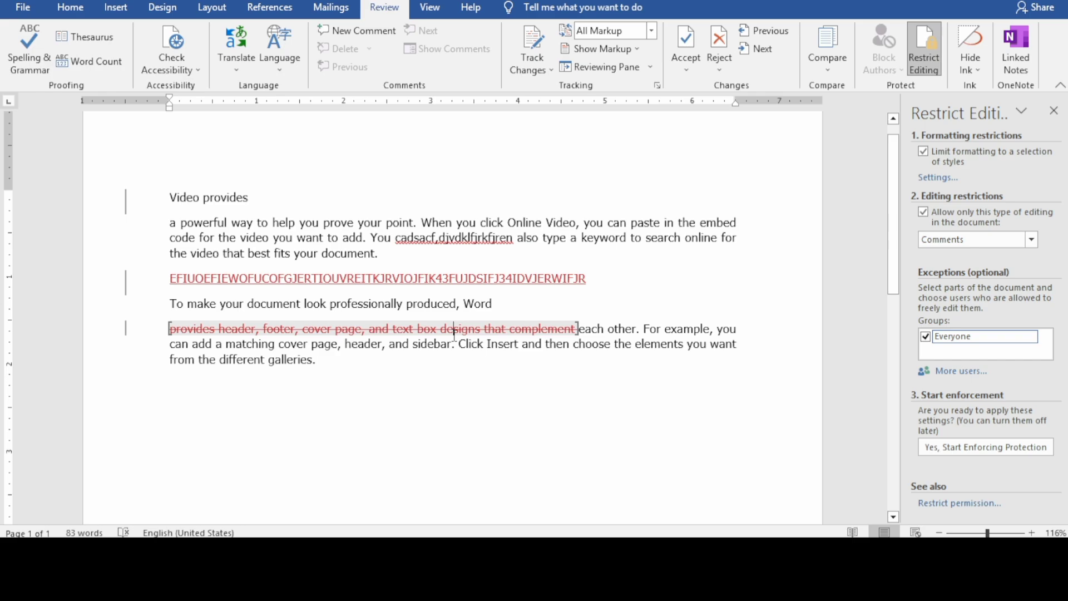
{"action": "key", "text": "BackSpace"}
{"action": "key", "text": "BackSpace"}
{"action": "key", "text": "BackSpace"}
{"action": "key", "text": "BackSpace"}
{"action": "key", "text": "BackSpace"}
{"action": "key", "text": "BackSpace"}
{"action": "key", "text": "BackSpace"}
{"action": "key", "text": "BackSpace"}
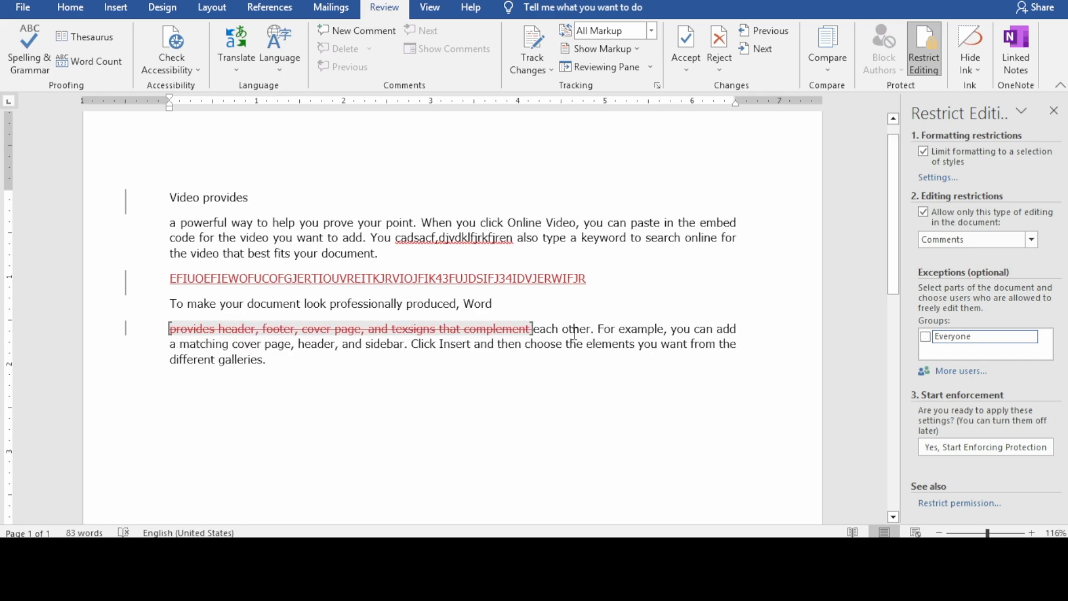
Insert "43rtiorufgriotu" within the word "that" in the struck-through editable passage, and erase it again
{"action": "left_click", "coordinate": [456, 329]}
{"action": "type", "text": "43rtiorufgriotu"}
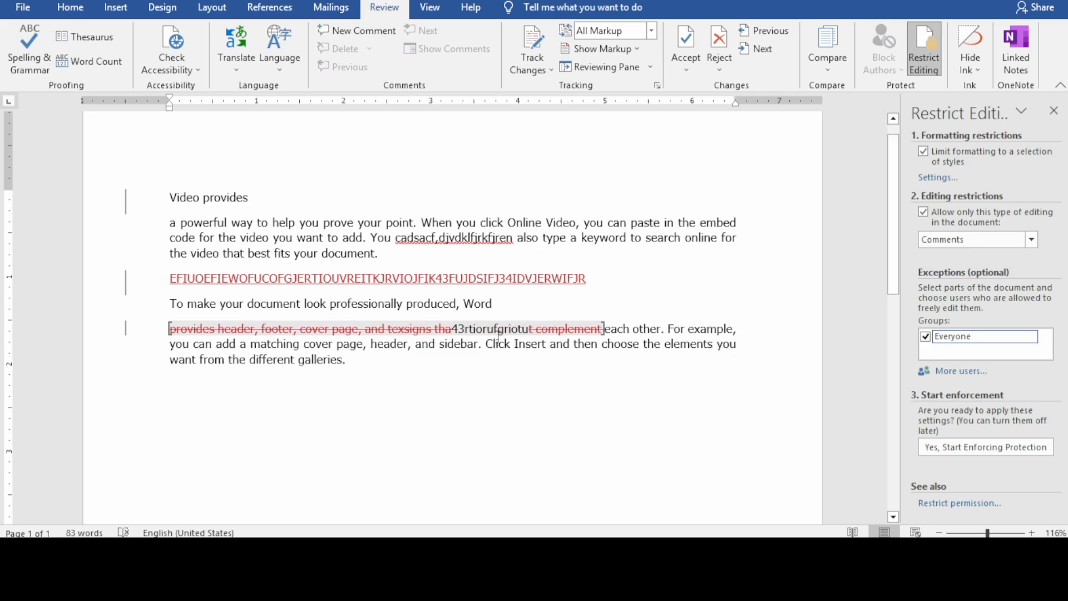
{"action": "key", "text": "BackSpace"}
{"action": "key", "text": "BackSpace"}
{"action": "key", "text": "BackSpace"}
{"action": "key", "text": "BackSpace"}
{"action": "key", "text": "BackSpace"}
{"action": "key", "text": "BackSpace"}
{"action": "key", "text": "BackSpace"}
{"action": "key", "text": "BackSpace"}
{"action": "key", "text": "BackSpace"}
{"action": "key", "text": "BackSpace"}
{"action": "key", "text": "BackSpace"}
{"action": "key", "text": "BackSpace"}
{"action": "key", "text": "BackSpace"}
{"action": "key", "text": "BackSpace"}
{"action": "key", "text": "BackSpace"}
{"action": "key", "text": "BackSpace"}
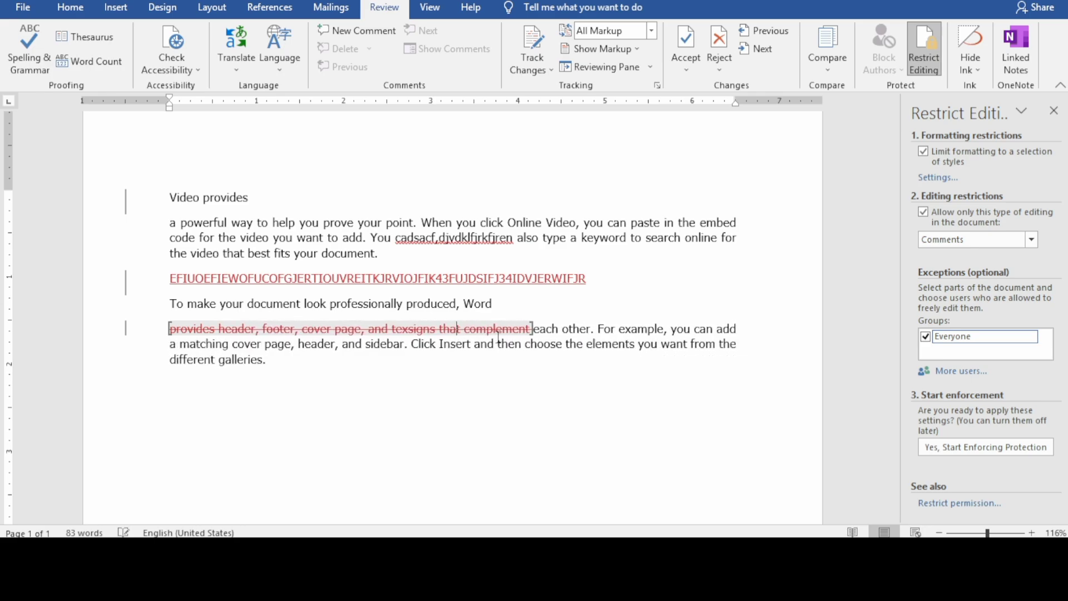
Close the Restrict Editing settings
{"action": "left_click", "coordinate": [1054, 112]}
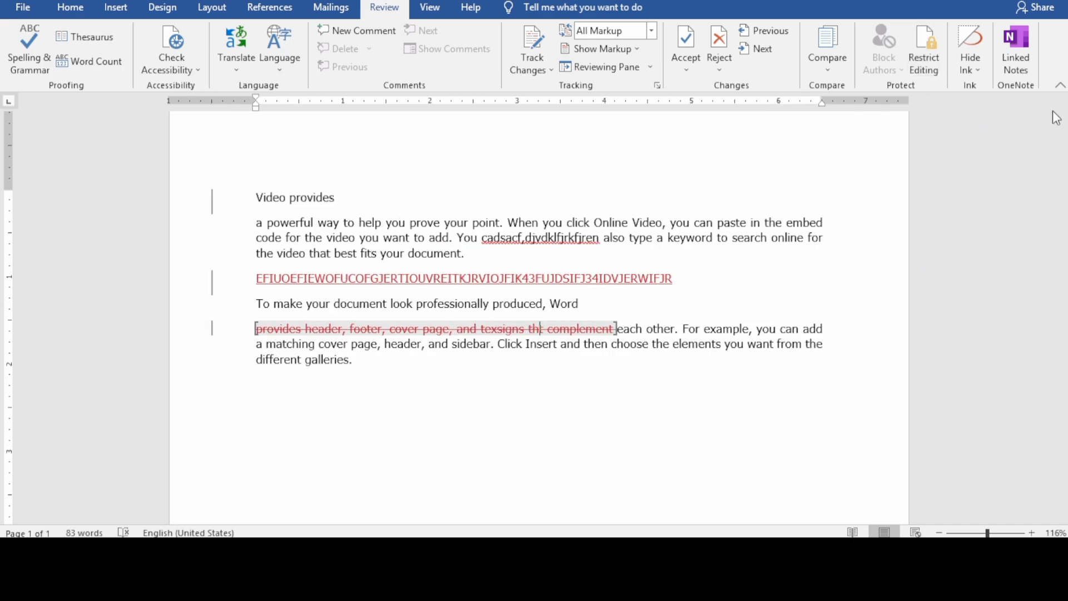